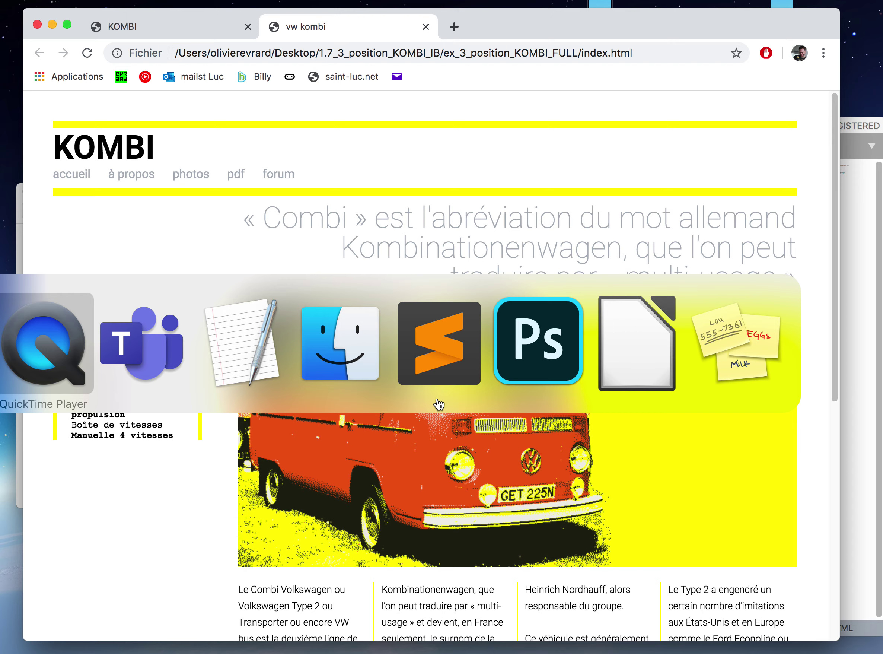
# Switch to Finder and preview kombi_t2.jpg from the images folder of the structure de base project
pyautogui.press('super+Tab')
pyautogui.press('super+Tab')
pyautogui.press('super+Tab')
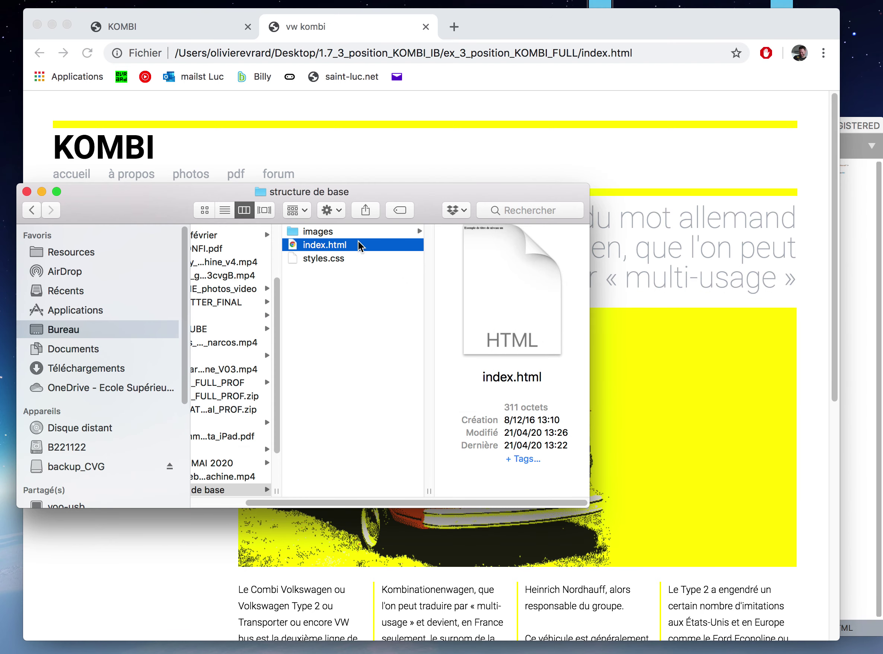
pyautogui.click(354, 232)
pyautogui.click(451, 233)
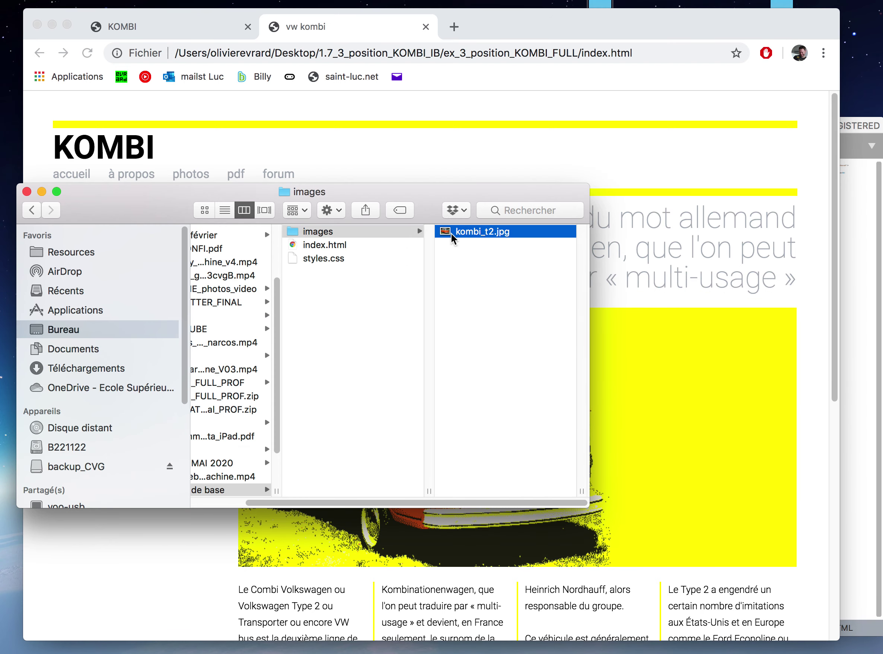
pyautogui.press('space')
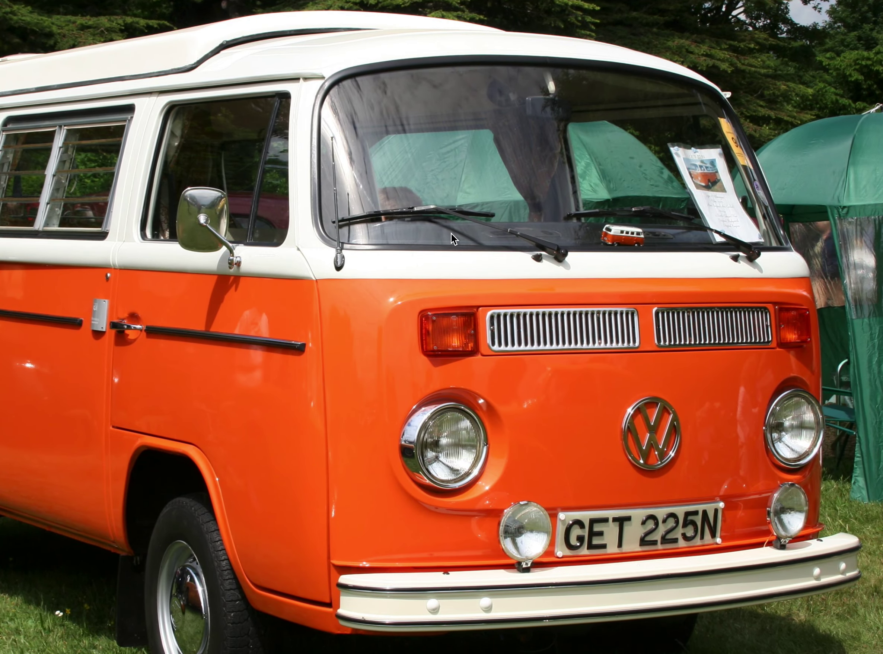
pyautogui.press('space')
# Return to Chrome and examine the vw kombi reference page, particularly the article text laid out in columns beneath the bus picture
pyautogui.click(661, 365)
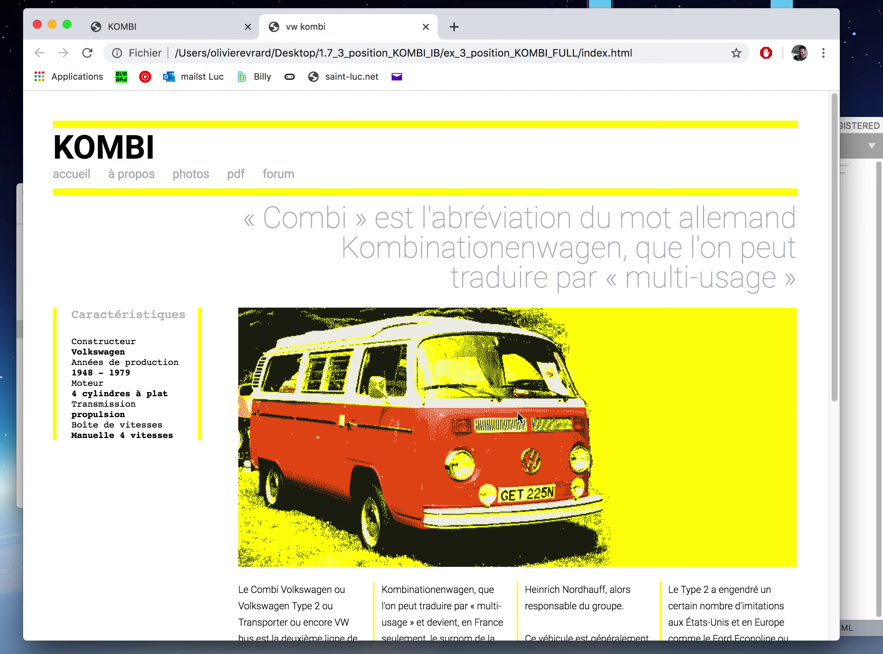
pyautogui.moveTo(517, 412)
pyautogui.scroll(-10, 612, 444)
pyautogui.scroll(5, 308, 337)
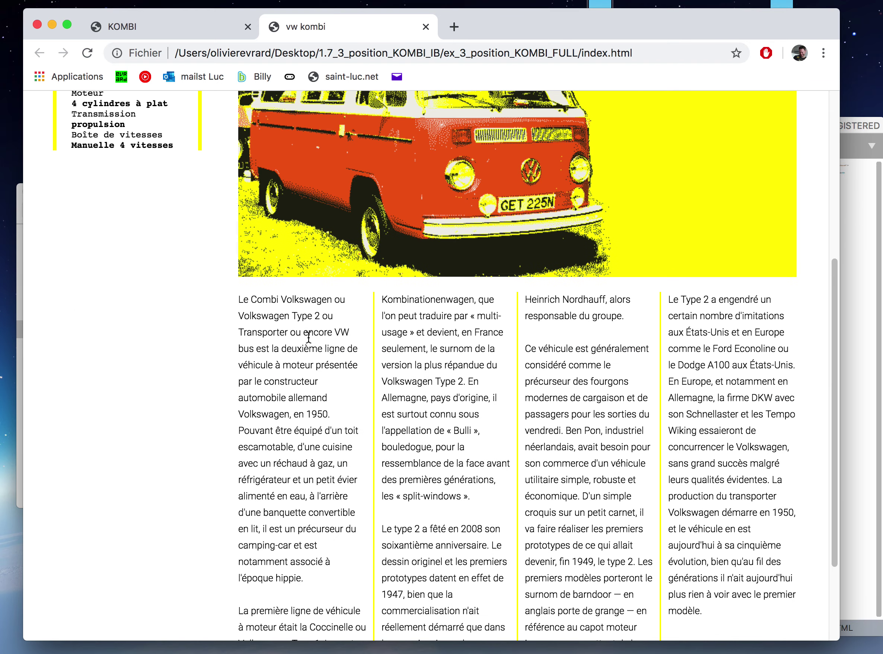
pyautogui.click(289, 326)
pyautogui.click(315, 418)
pyautogui.moveTo(327, 396); pyautogui.dragTo(296, 389)
pyautogui.click(474, 388)
pyautogui.moveTo(474, 388); pyautogui.dragTo(404, 327)
pyautogui.moveTo(576, 429); pyautogui.dragTo(521, 381)
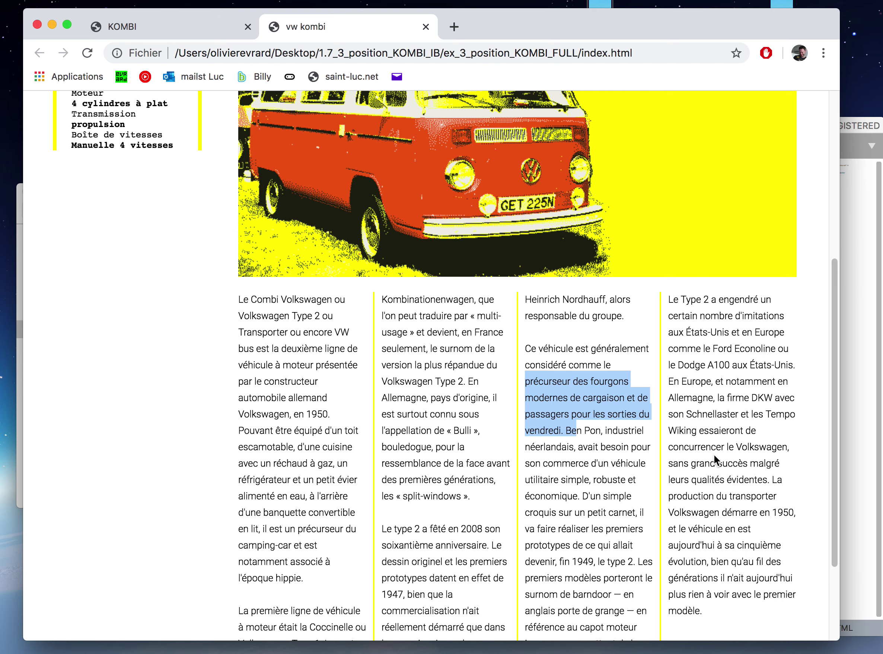
# Switch to TextEdit and read the KOMBI.rtf instructions on applying the column CSS code to the article element
pyautogui.press('super+Tab')
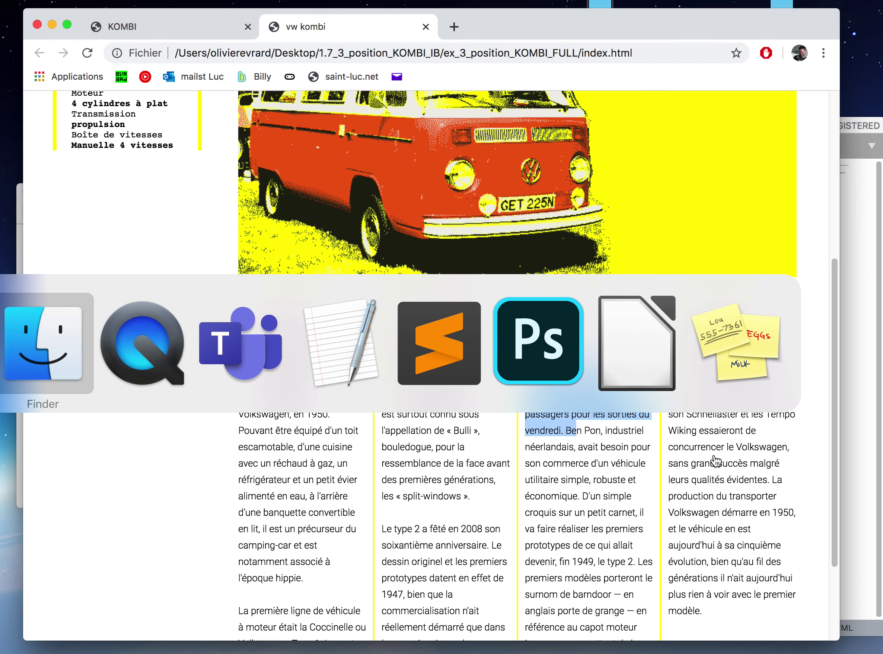
pyautogui.press('super+Tab')
pyautogui.press('super+Tab')
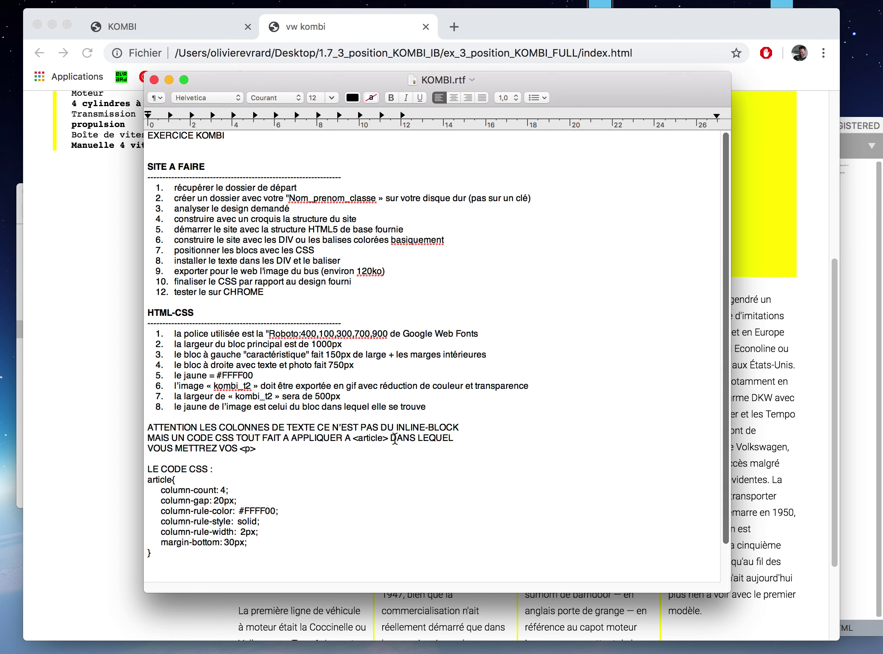
pyautogui.moveTo(357, 439); pyautogui.dragTo(385, 441)
pyautogui.scroll(-2, 328, 461)
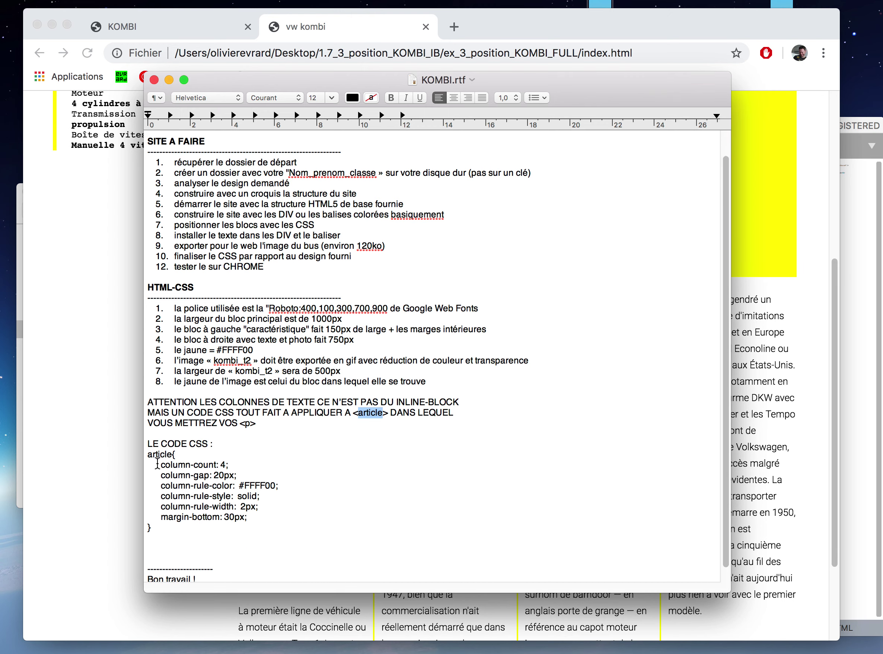
pyautogui.moveTo(159, 465); pyautogui.dragTo(299, 514)
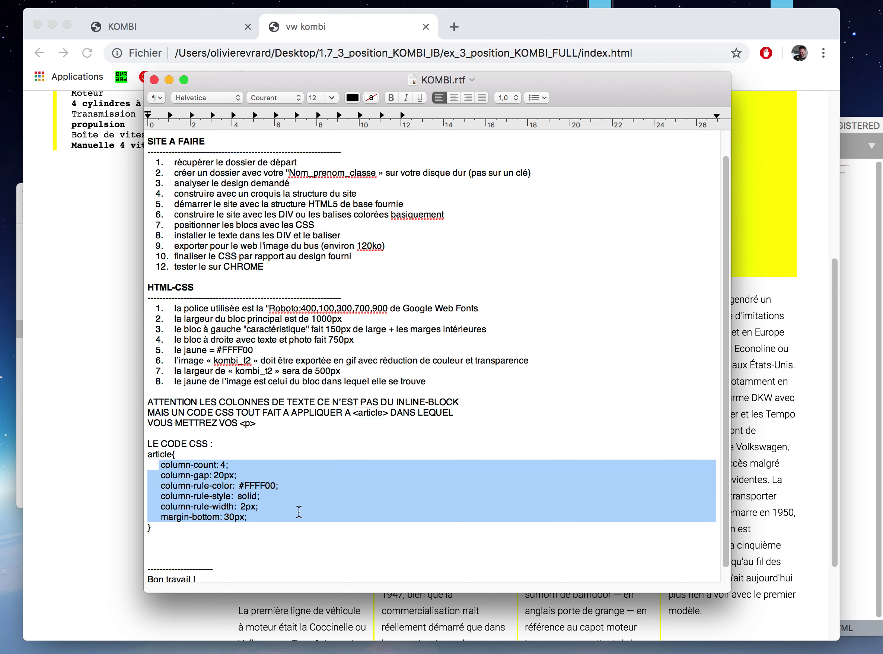
pyautogui.click(209, 485)
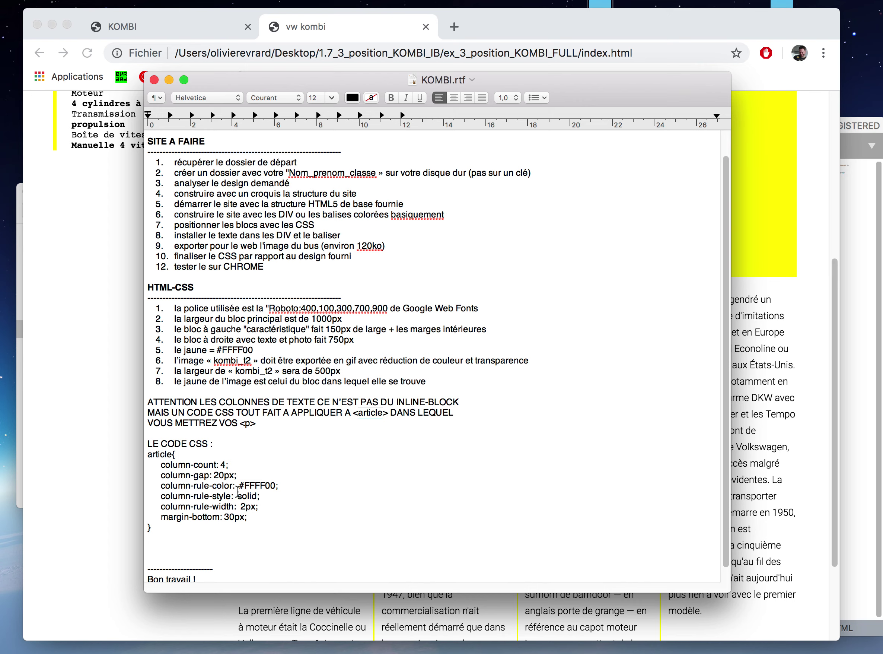
pyautogui.scroll(-2, 336, 467)
pyautogui.scroll(3, 337, 467)
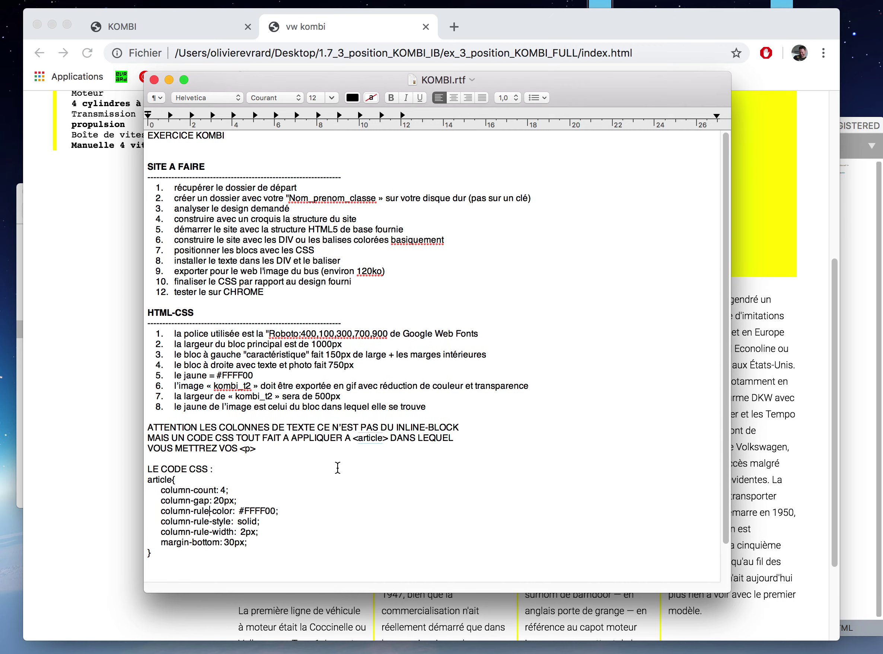
pyautogui.scroll(-2, 337, 467)
# Switch back to Chrome, examine the bus image block on the vw kombi page, and display the KOMBI working page
pyautogui.press('super+Tab')
pyautogui.click(505, 371)
pyautogui.scroll(6, 505, 371)
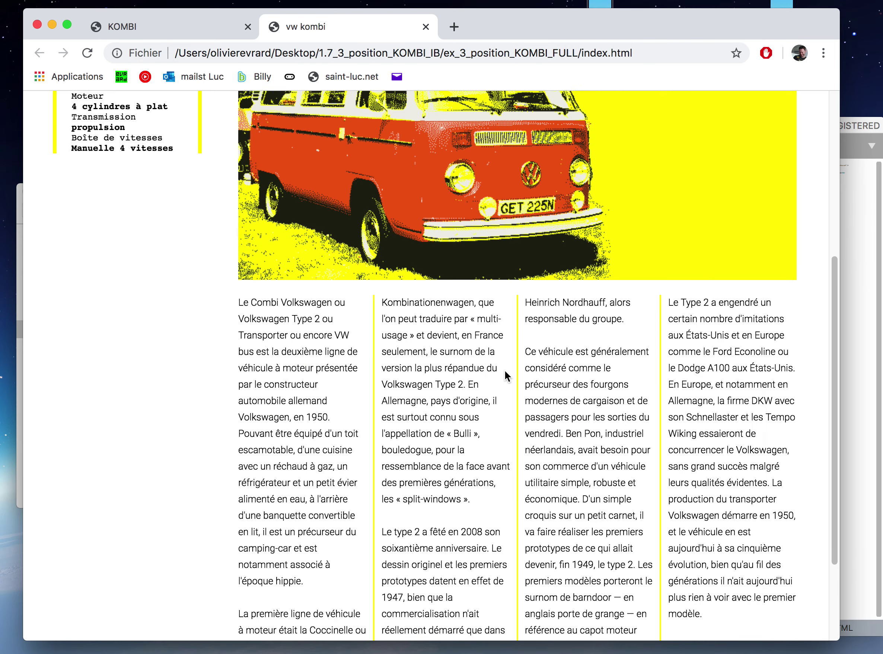
pyautogui.scroll(-2, 513, 435)
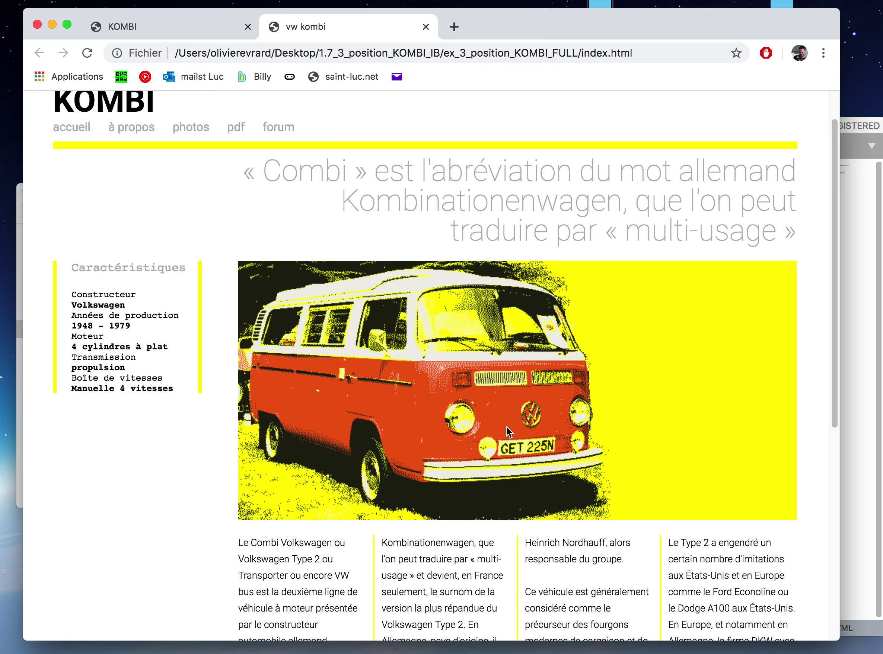
pyautogui.moveTo(507, 431)
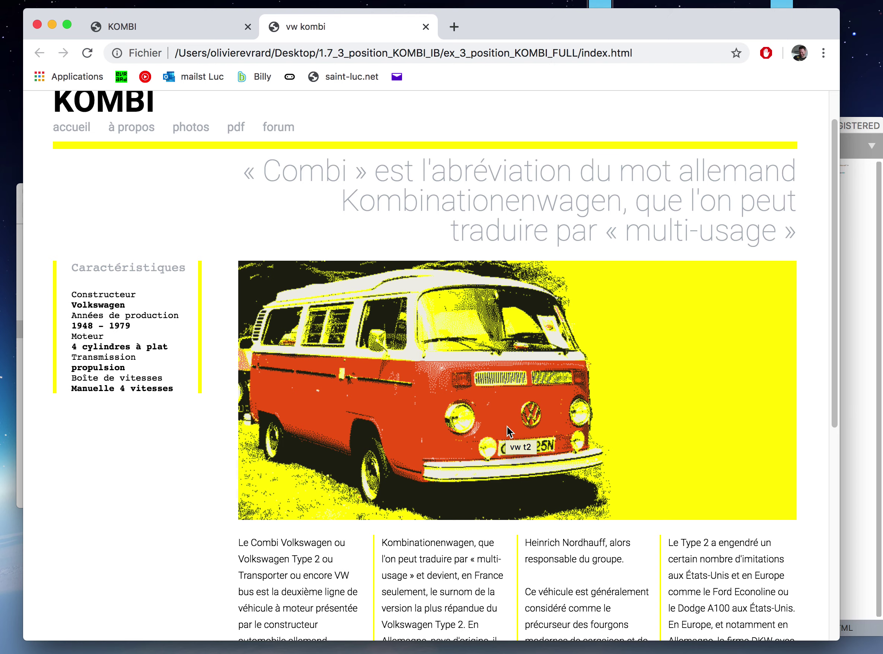
pyautogui.click(203, 29)
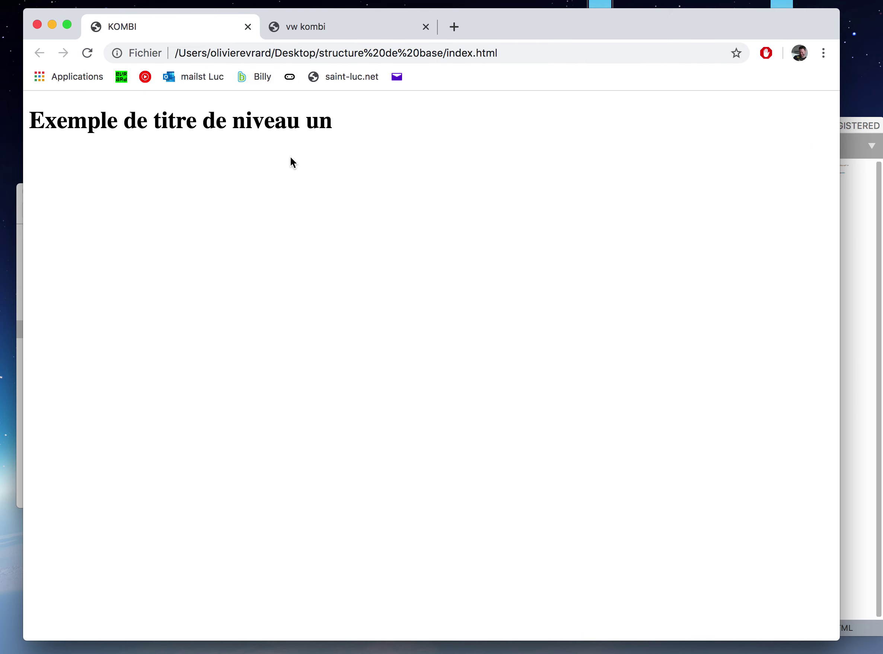
# Switch to Sublime Text and add a div with blank lines between its tags inside the section of index.html
pyautogui.press('super+Tab')
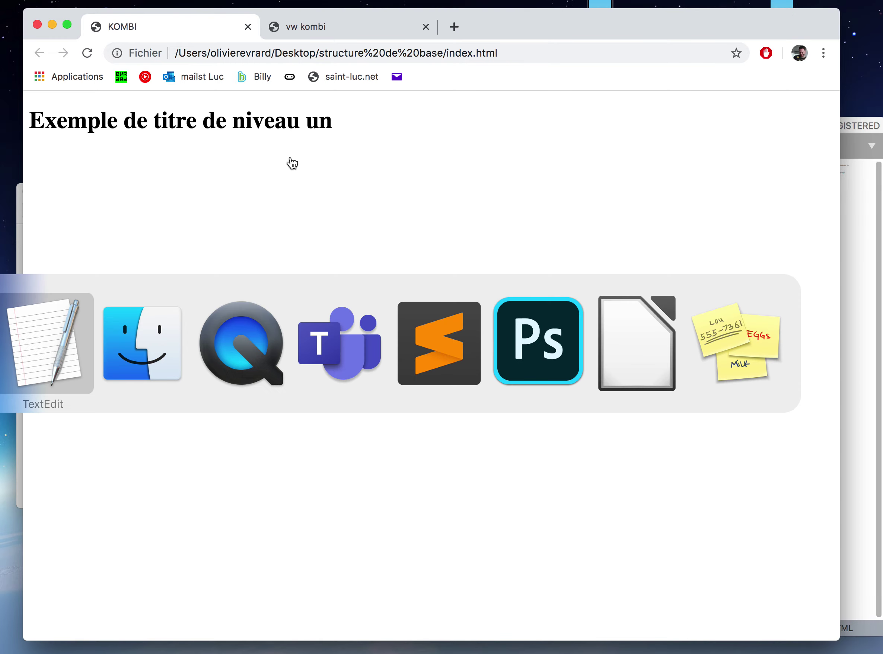
pyautogui.press('super+Tab')
pyautogui.press('super+Tab')
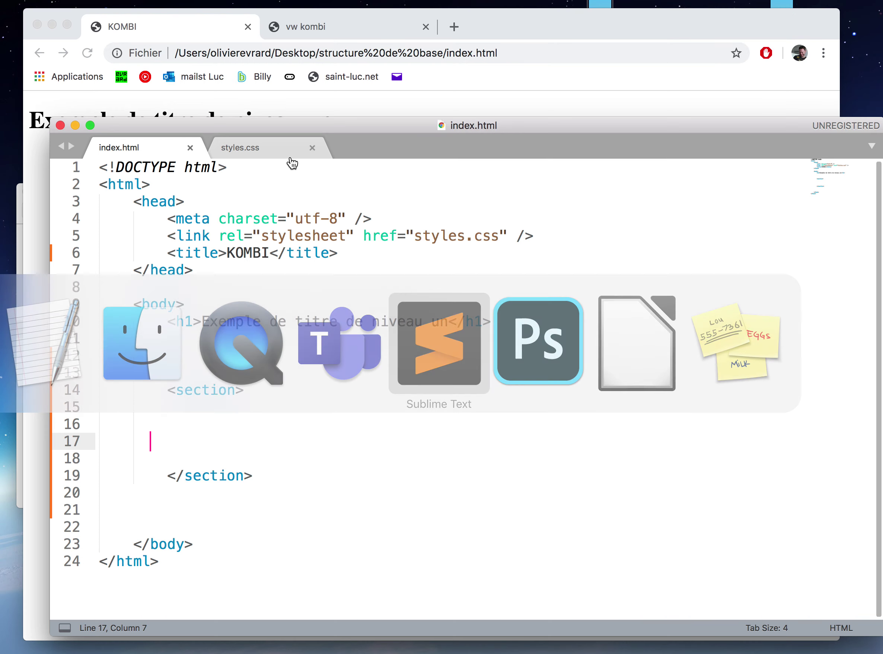
pyautogui.click(426, 337)
pyautogui.click(268, 419)
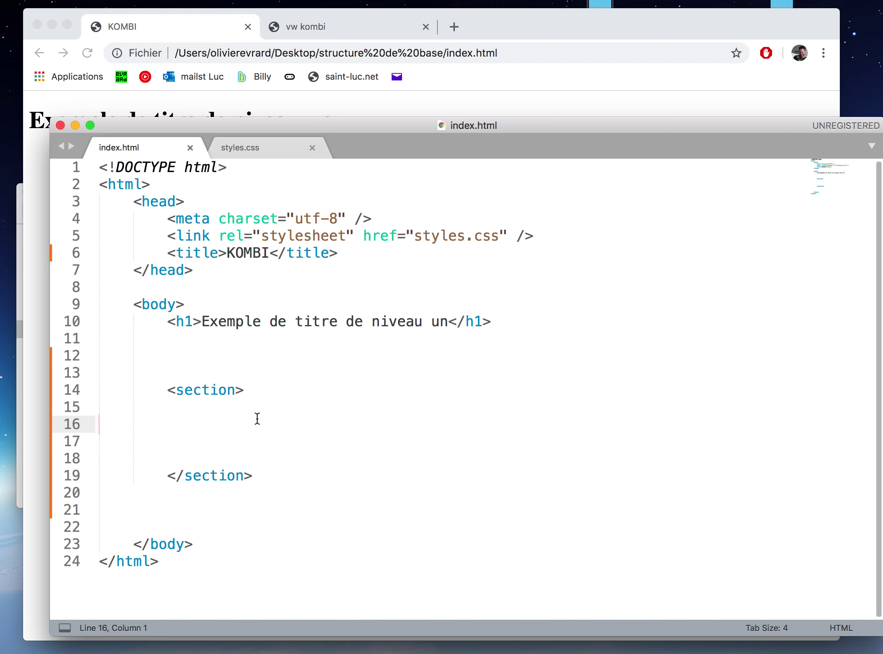
pyautogui.click(272, 410)
pyautogui.write('<')
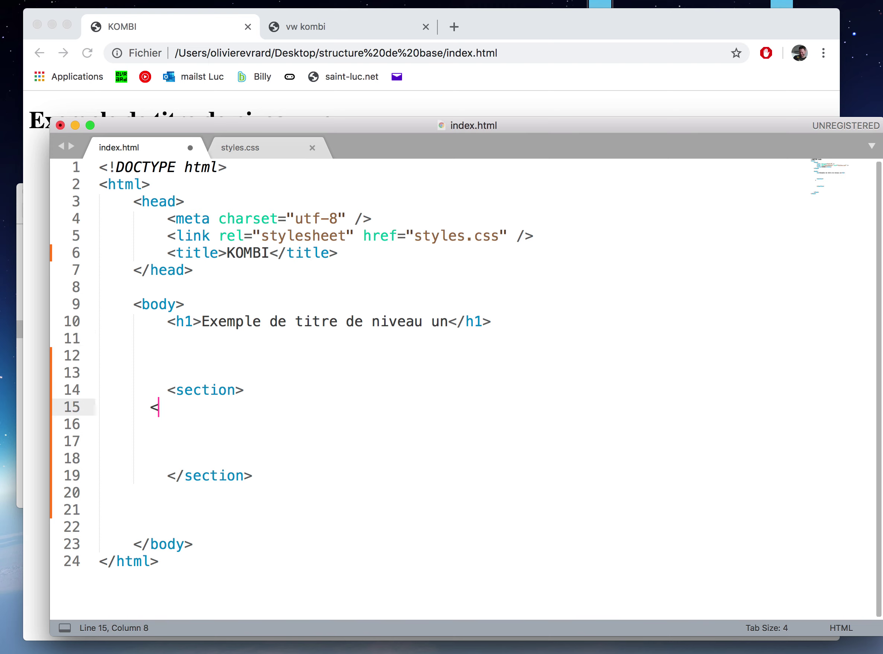
pyautogui.write('div')
pyautogui.press('Return')
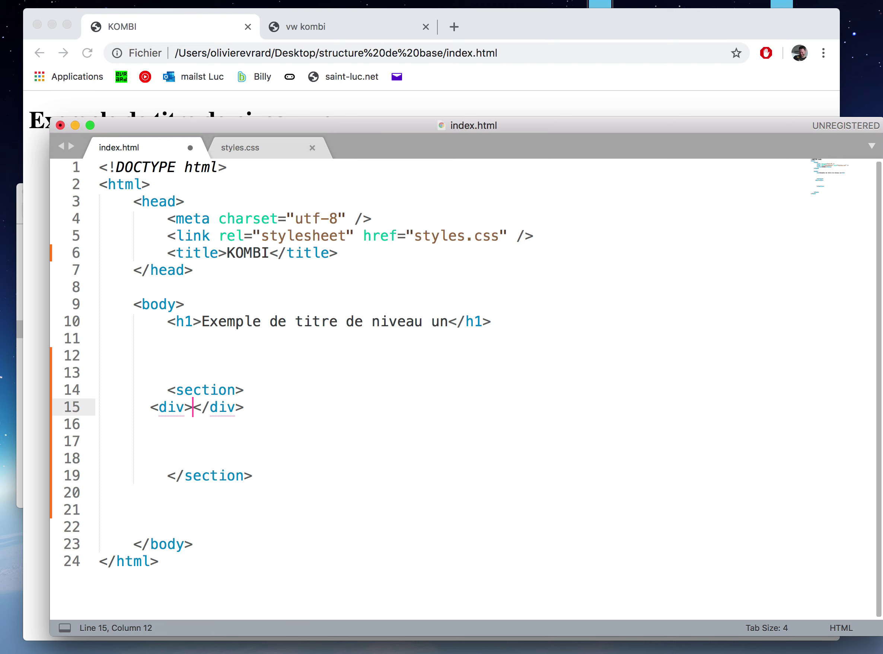
pyautogui.press('Return')
pyautogui.press('Return')
pyautogui.press('Return')
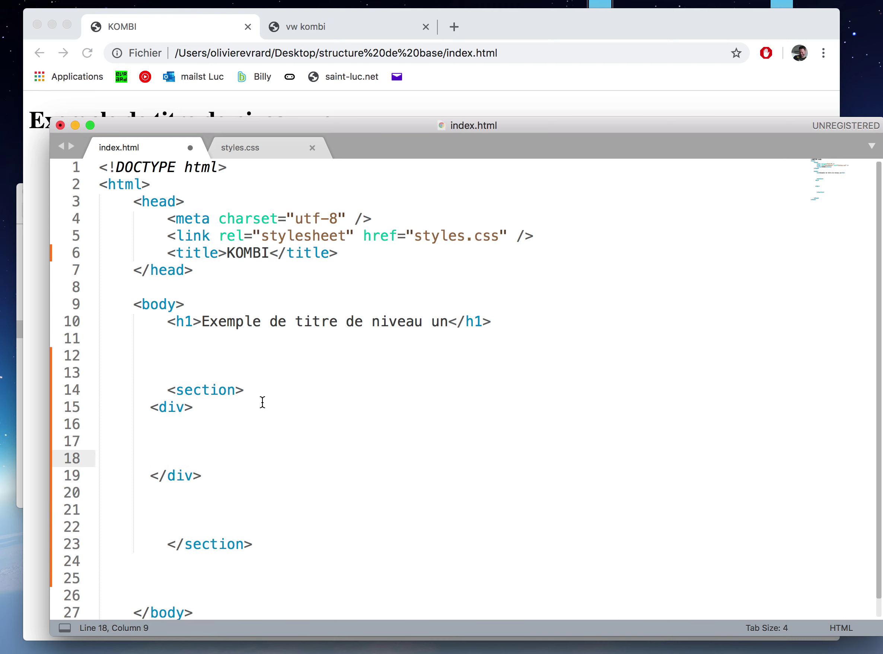
# Give the div inside the section the class "image" and save index.html
pyautogui.click(185, 407)
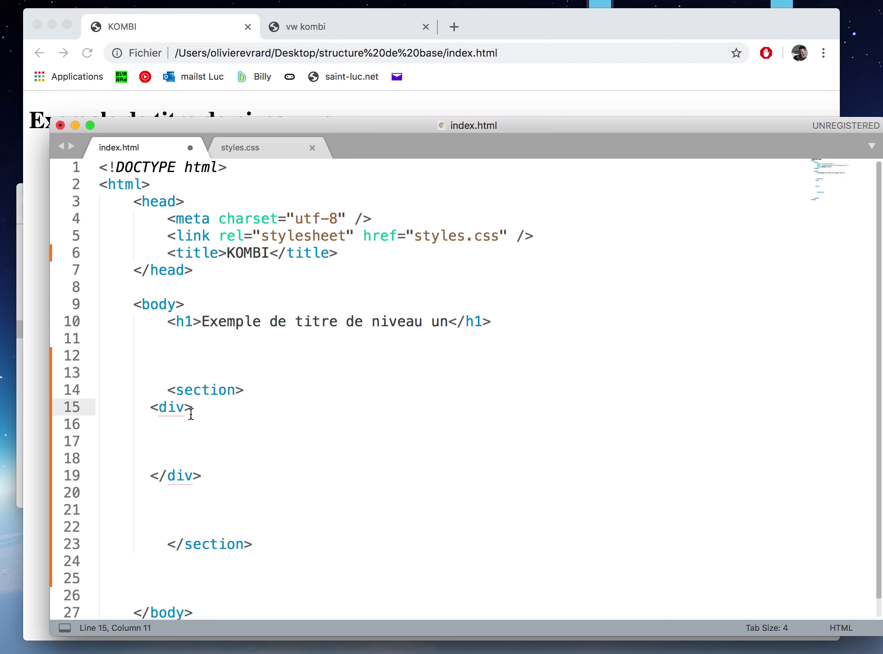
pyautogui.write('cla')
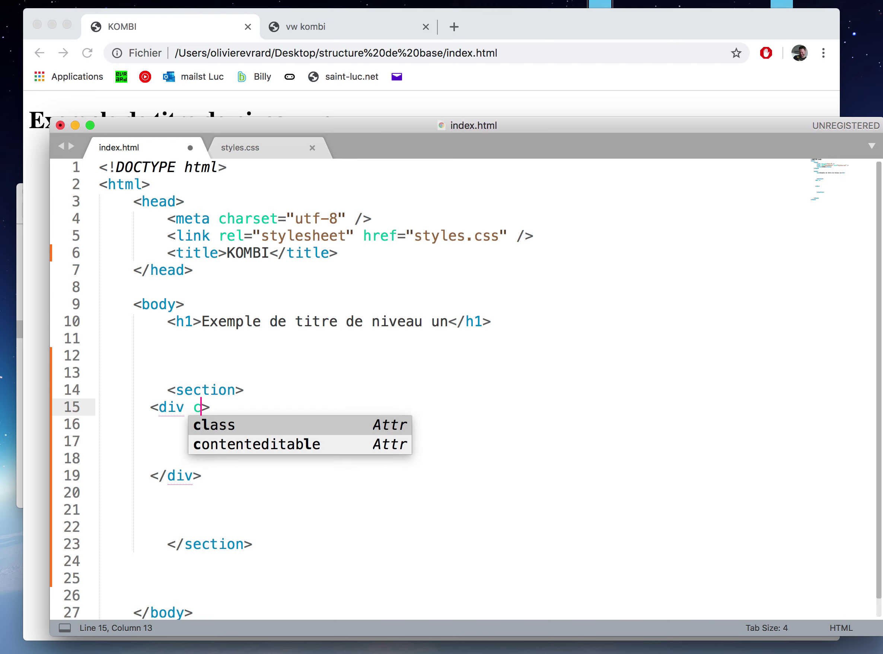
pyautogui.press('Return')
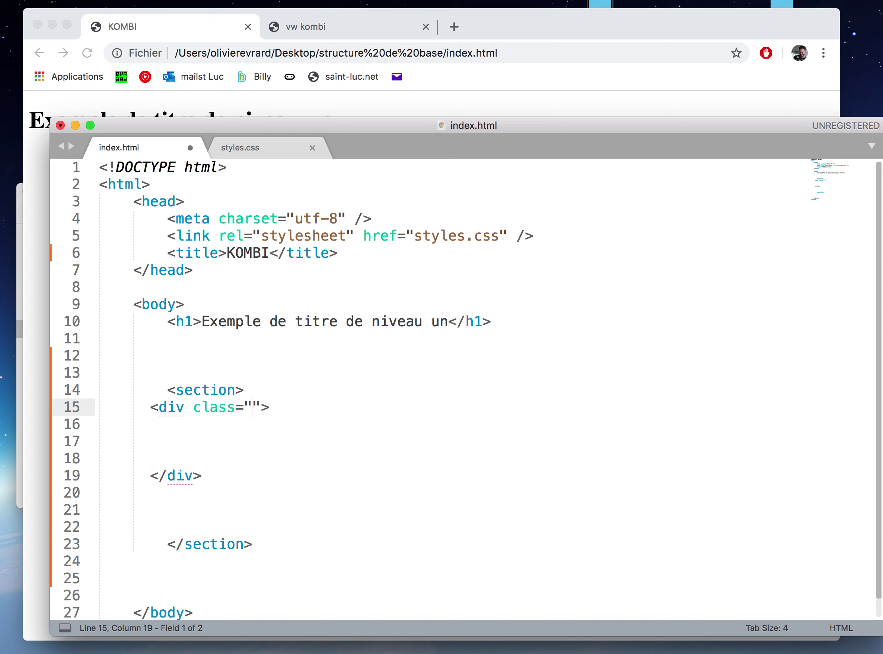
pyautogui.write('image')
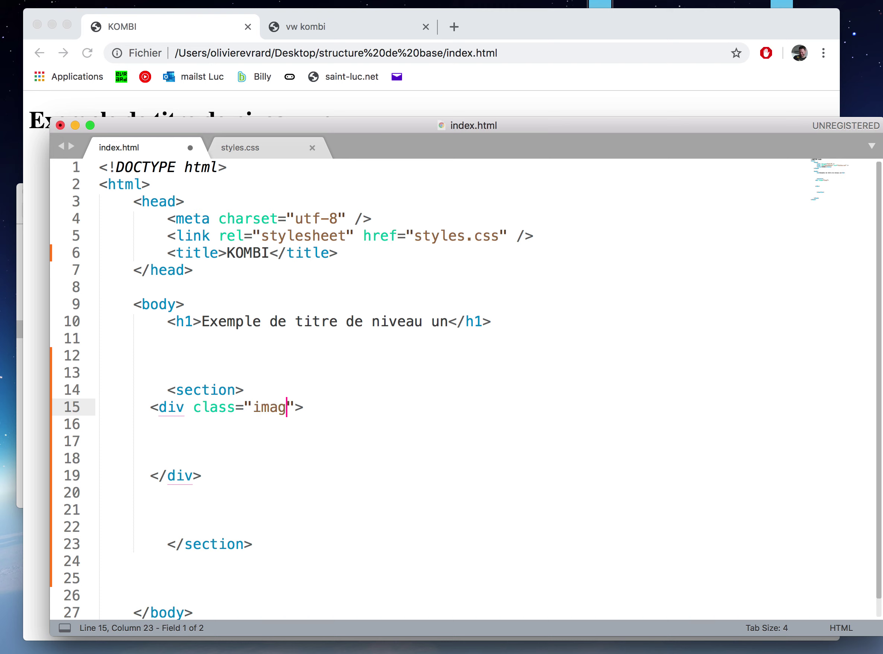
pyautogui.press('cmd+s')
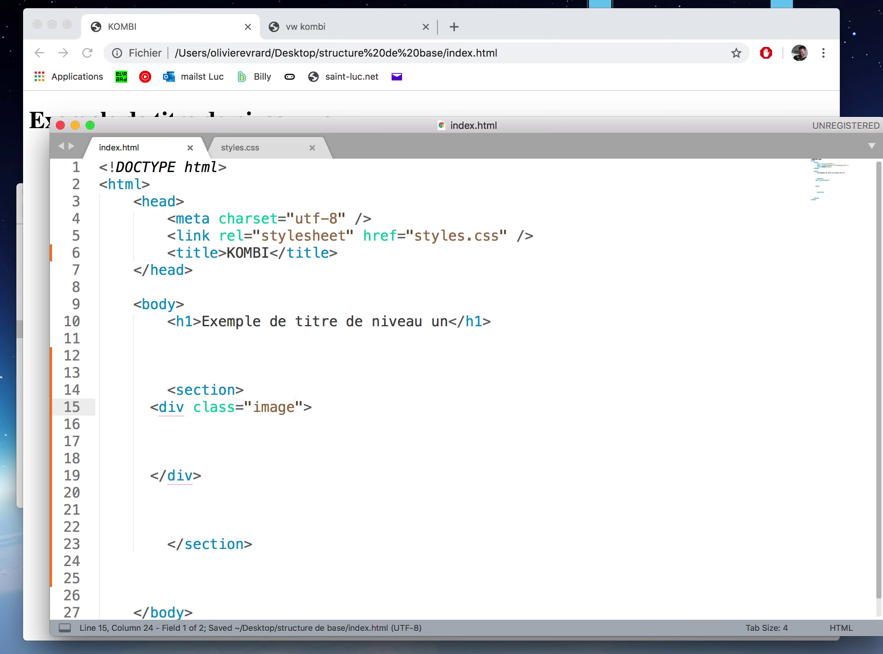
# Insert an indented img tag inside the image div and start its src path with "images/"
pyautogui.click(248, 441)
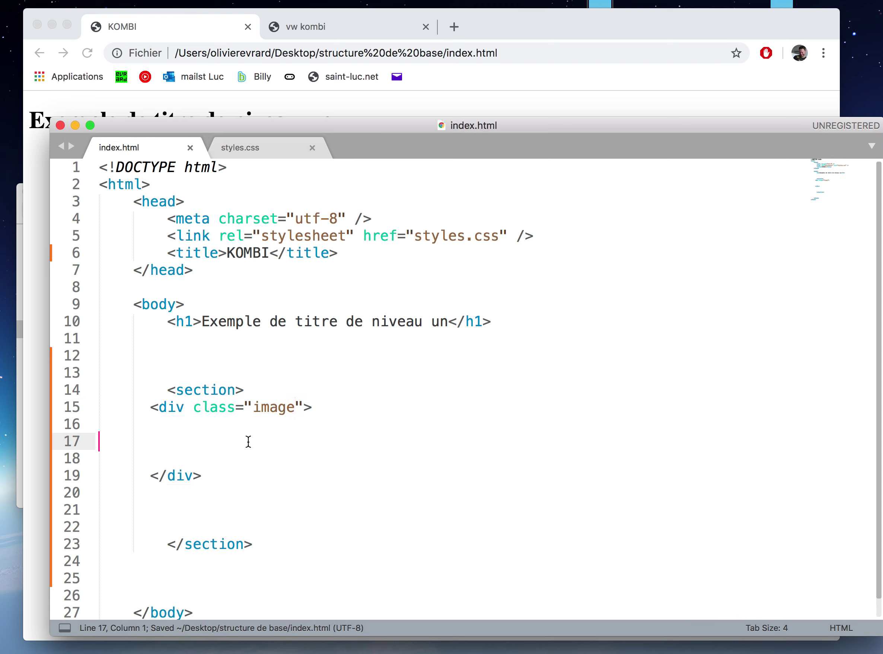
pyautogui.press('Tab')
pyautogui.press('Tab')
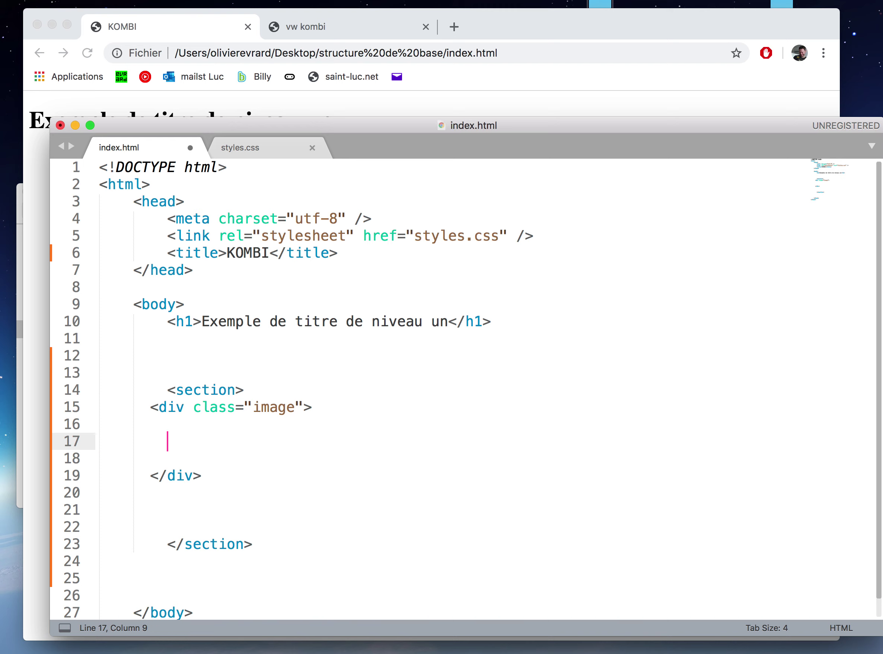
pyautogui.write('<i')
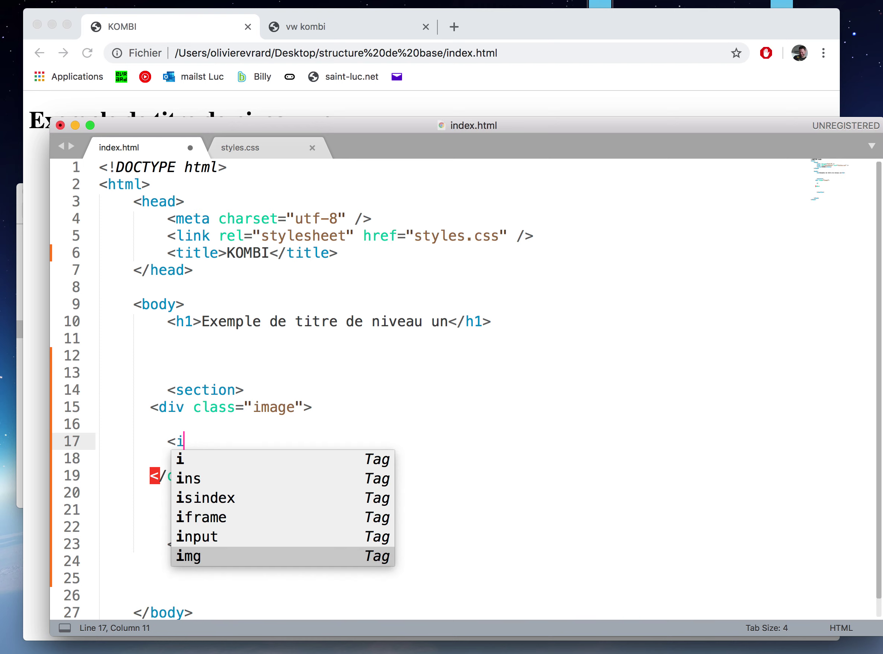
pyautogui.press('Return')
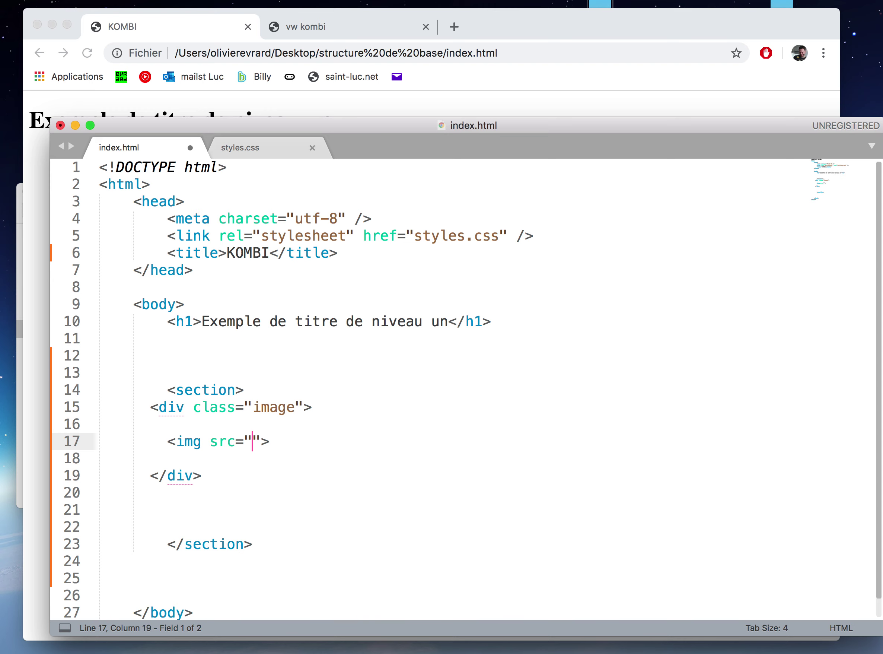
pyautogui.write('images')
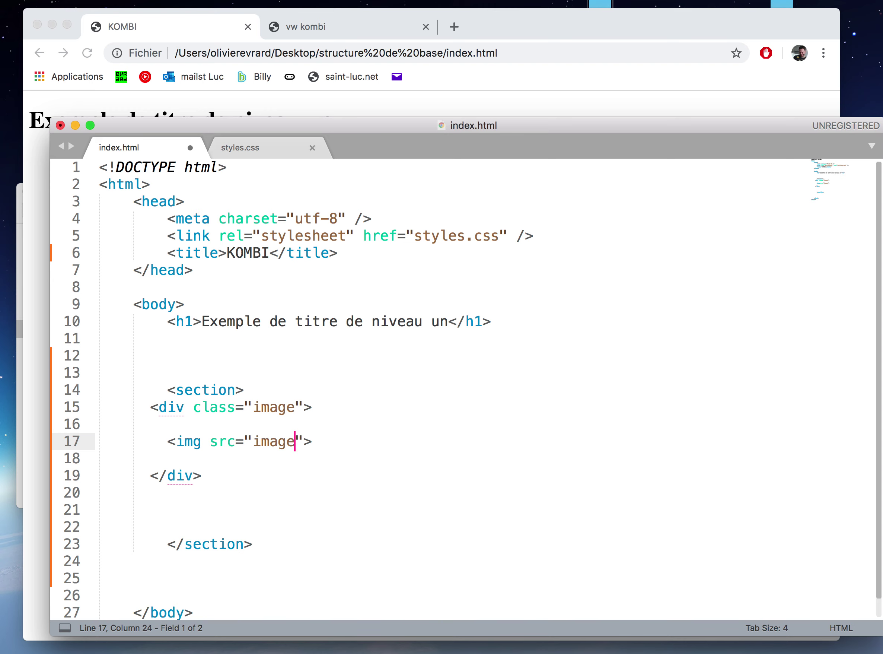
pyautogui.write('/')
# Check the bus photo's file name in Finder, return to Sublime Text, complete the img src as "images/kombi_t2.jpg", and save index.html
pyautogui.press('super+Tab')
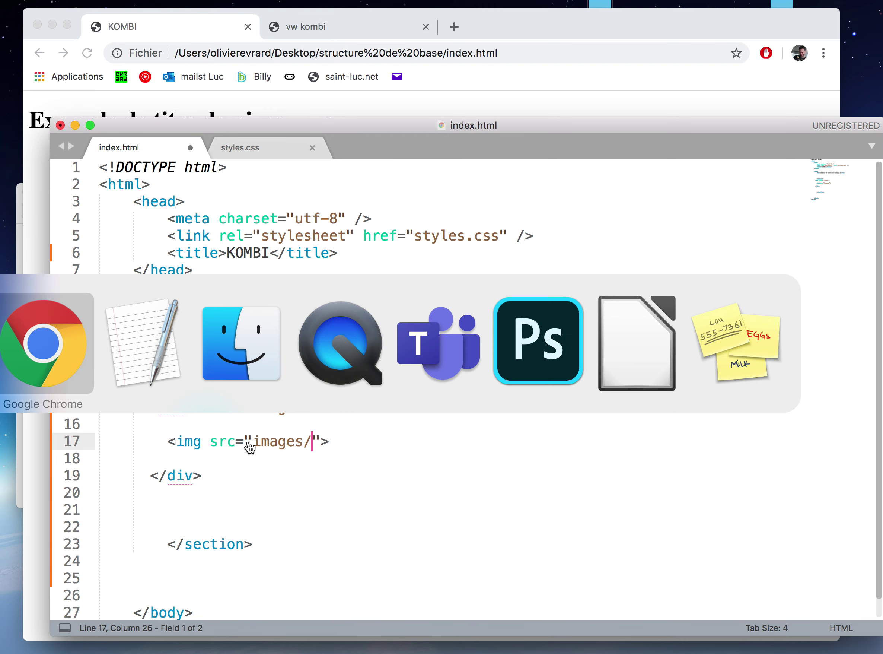
pyautogui.press('super+Tab')
pyautogui.press('super+Tab')
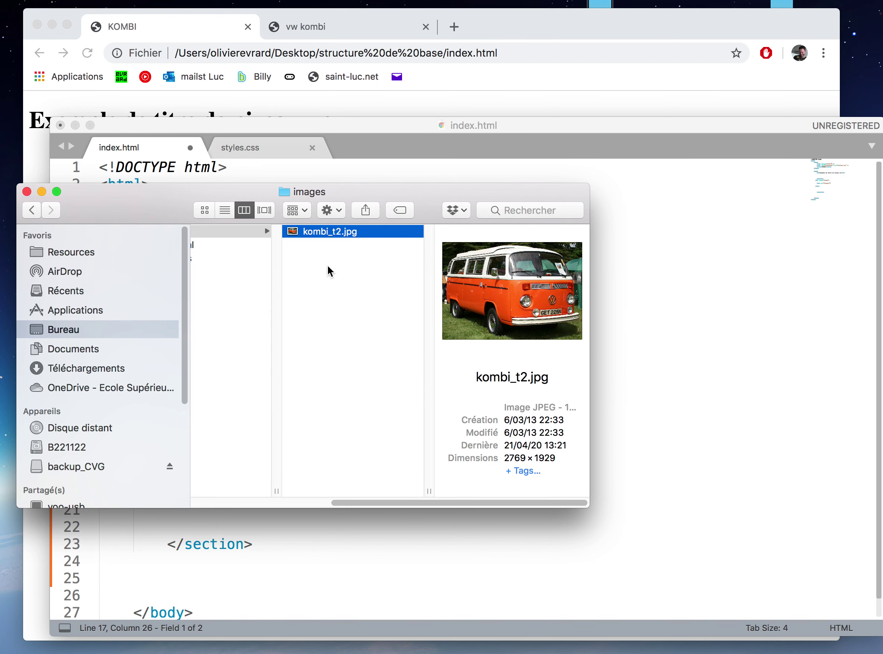
pyautogui.moveTo(425, 496); pyautogui.dragTo(338, 496)
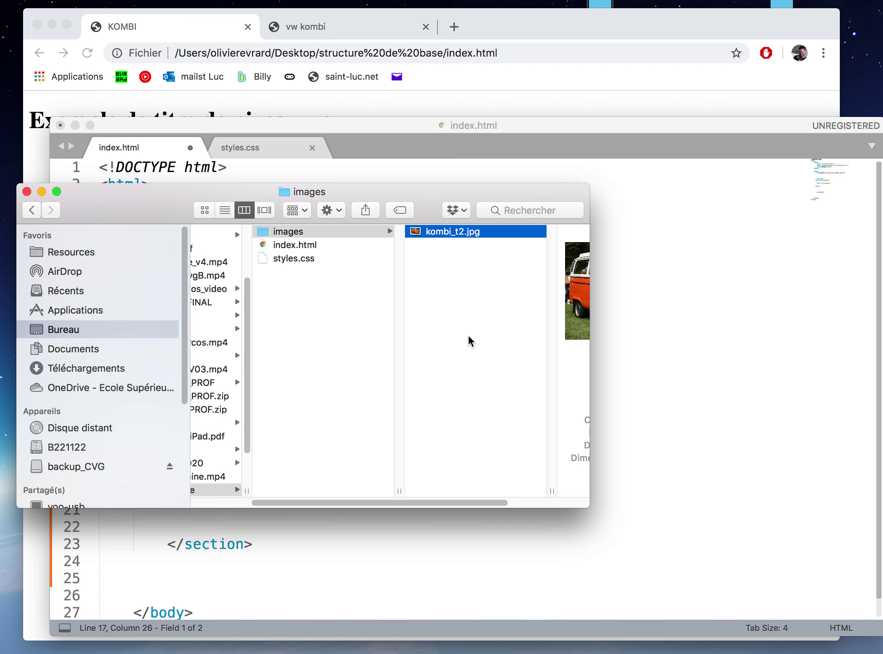
pyautogui.press('super+Tab')
pyautogui.write('kombi_t2.jpg')
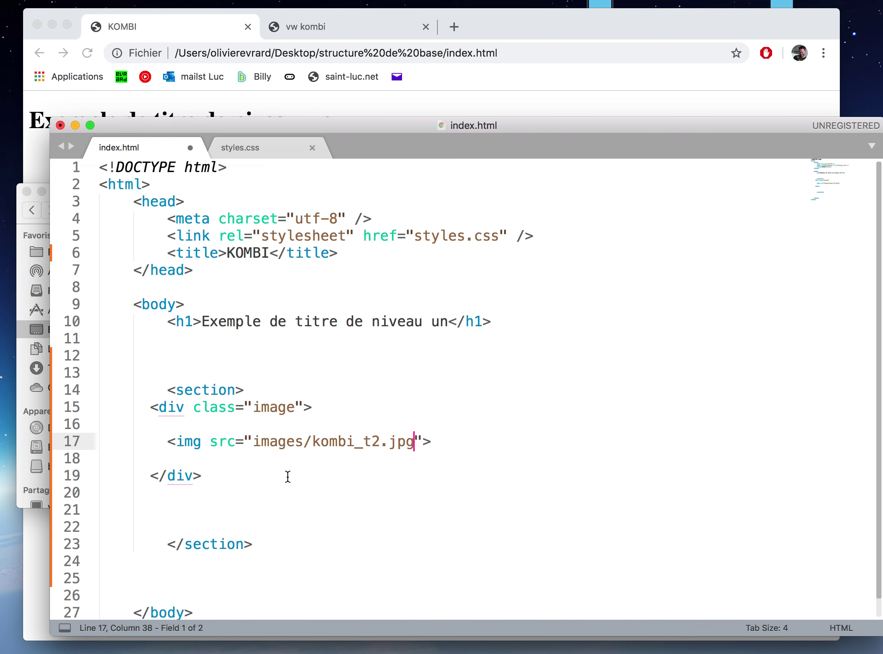
pyautogui.press('super+s')
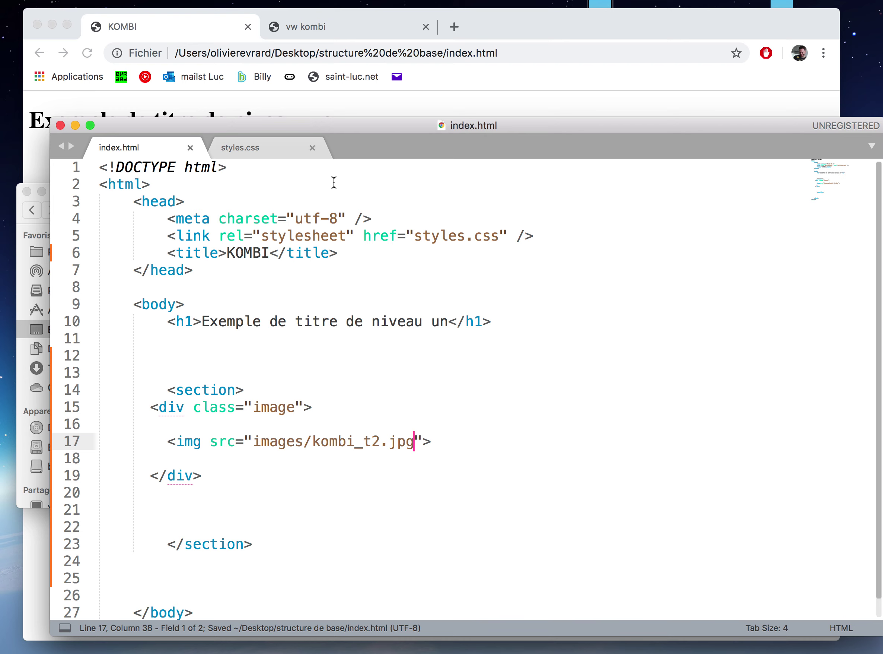
# Switch to Chrome, reload the KOMBI page, and look over the inserted bus image
pyautogui.click(508, 27)
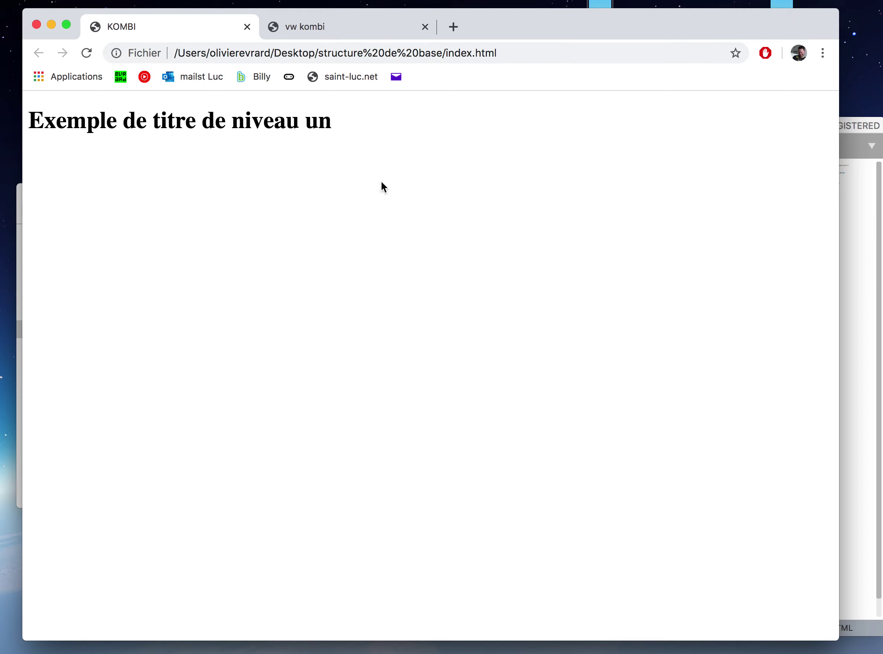
pyautogui.press('super+r')
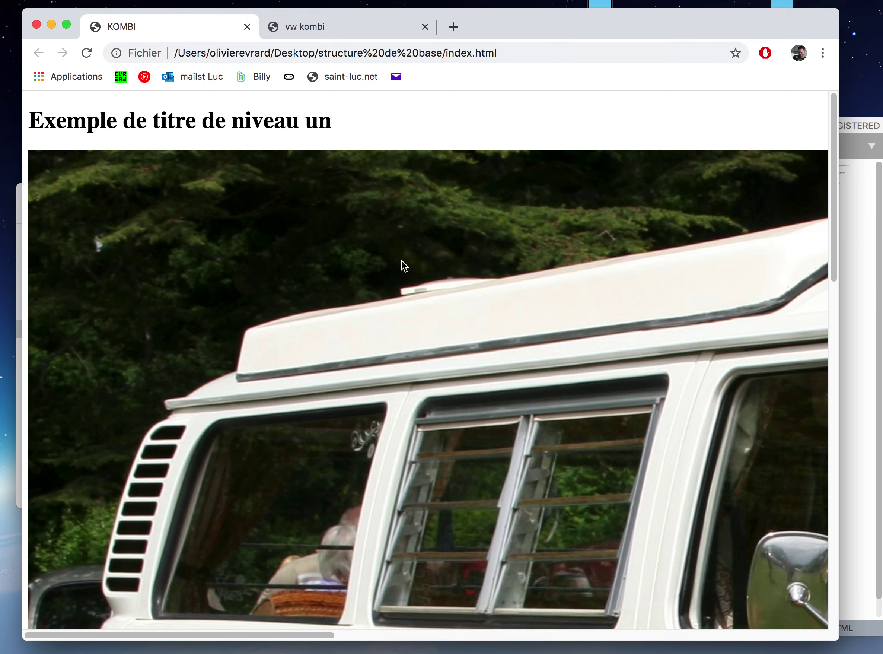
pyautogui.scroll(-10, 321, 449)
pyautogui.scroll(10, 320, 447)
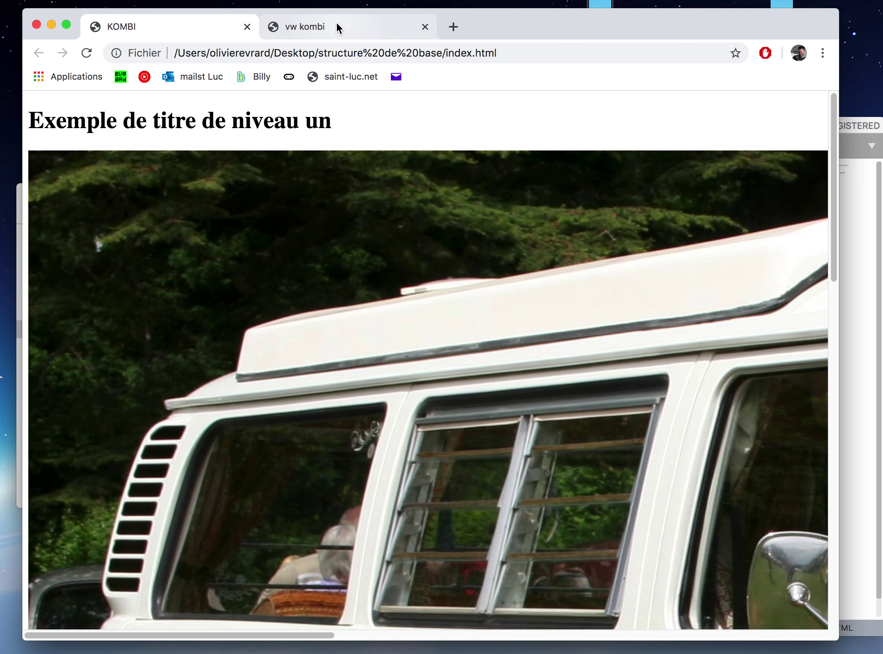
# Switch to TextEdit and read the image export requirements for kombi_t2 in KOMBI.rtf
pyautogui.press('super+Tab')
pyautogui.press('super+Tab')
pyautogui.press('super+Tab')
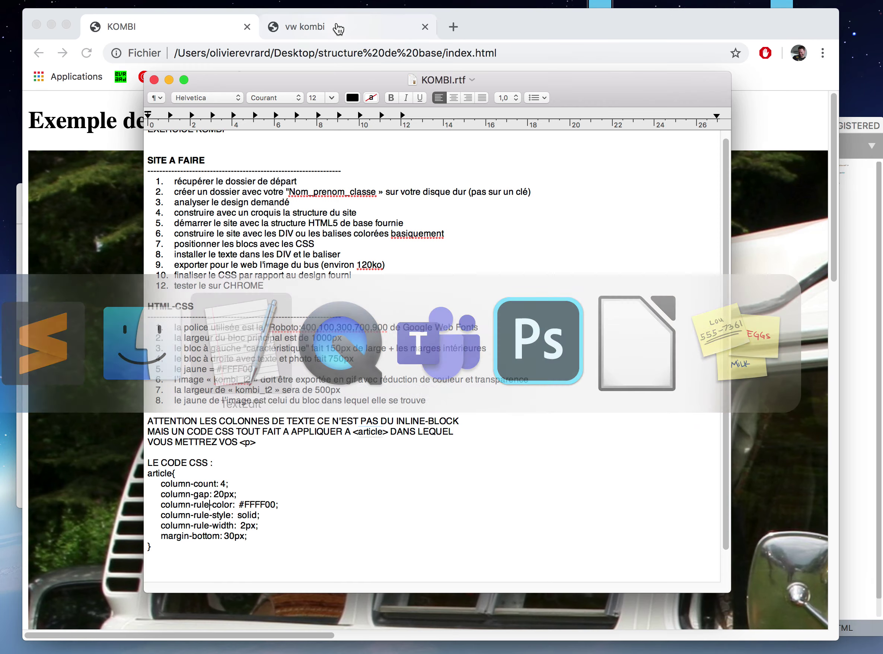
pyautogui.moveTo(357, 388); pyautogui.dragTo(296, 389)
# Switch to Photoshop and resize the kombi_t2.jpg image to a width of 500 pixels
pyautogui.press('super+Tab')
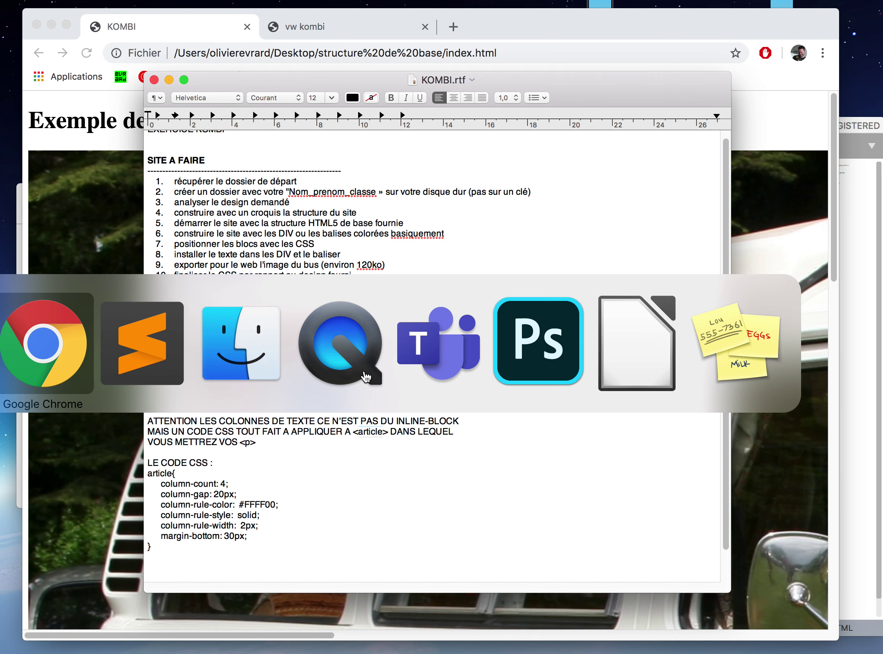
pyautogui.press('super+Tab')
pyautogui.press('super+Tab')
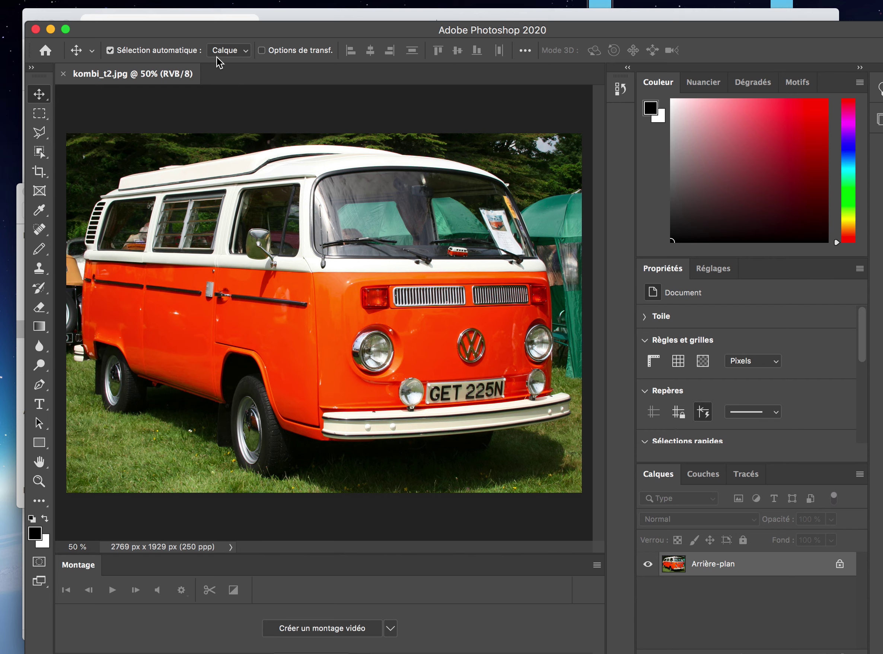
pyautogui.moveTo(229, 35); pyautogui.dragTo(231, 48)
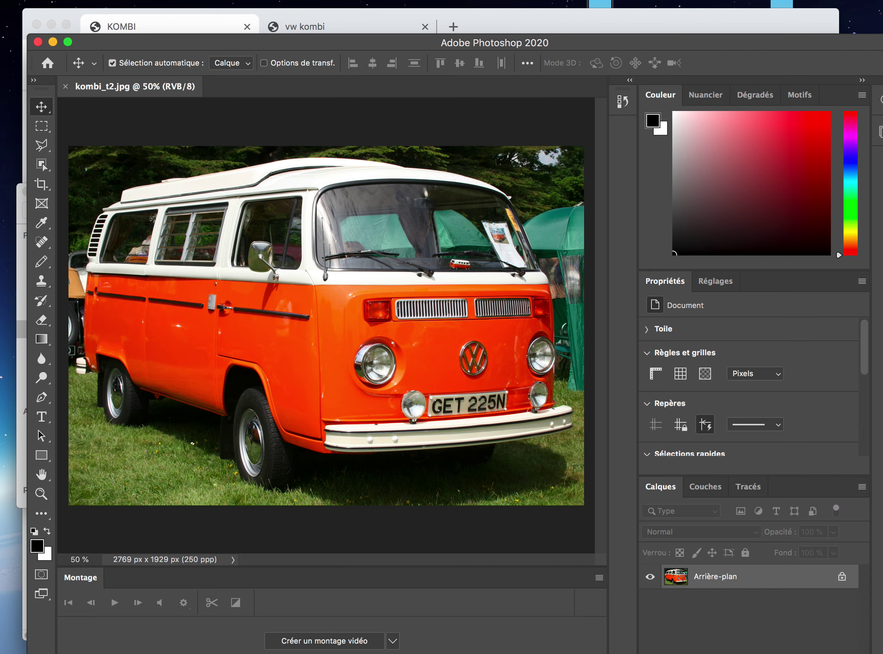
pyautogui.press('super+alt+i')
pyautogui.moveTo(255, 207); pyautogui.dragTo(316, 164)
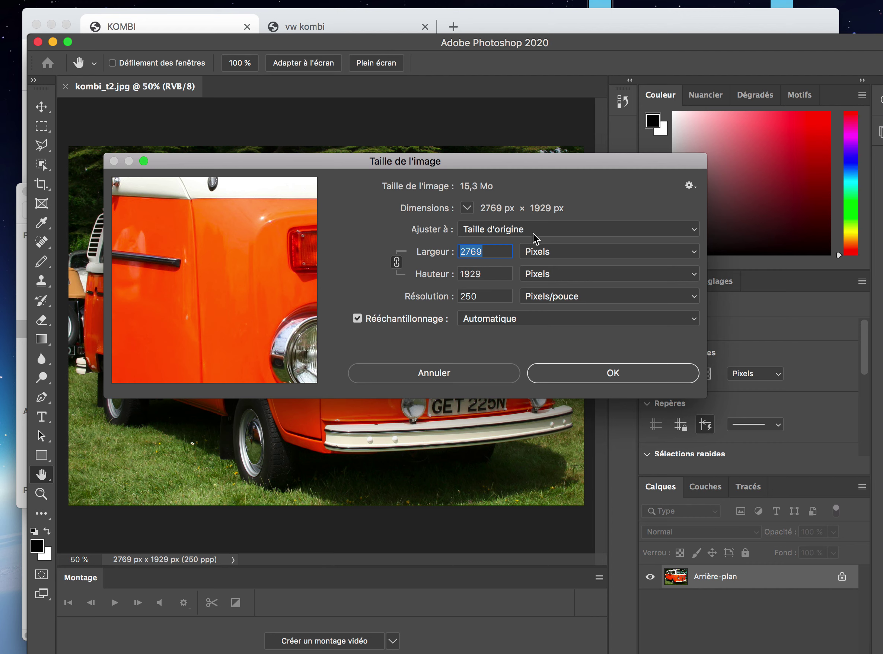
pyautogui.write('500')
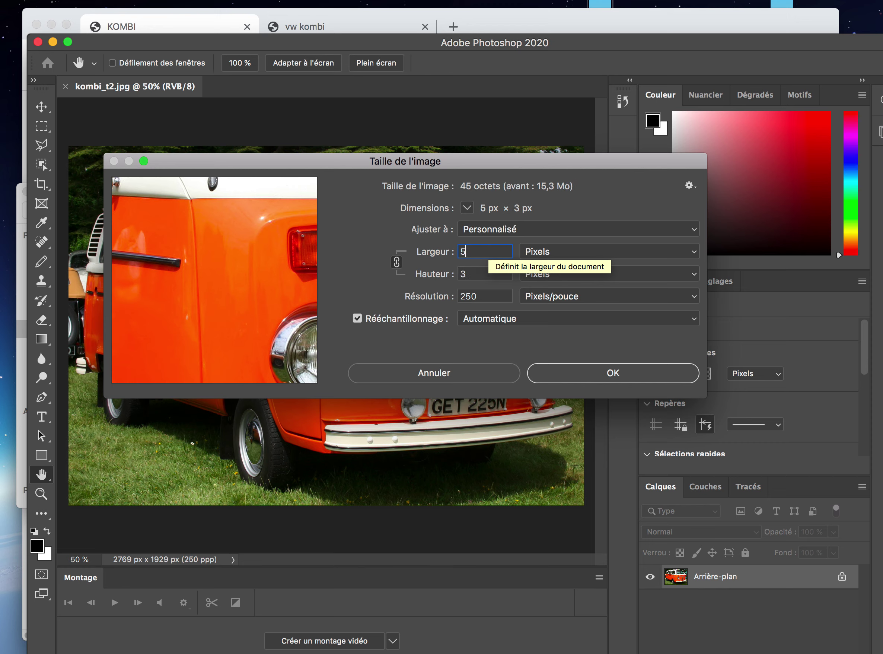
pyautogui.click(611, 378)
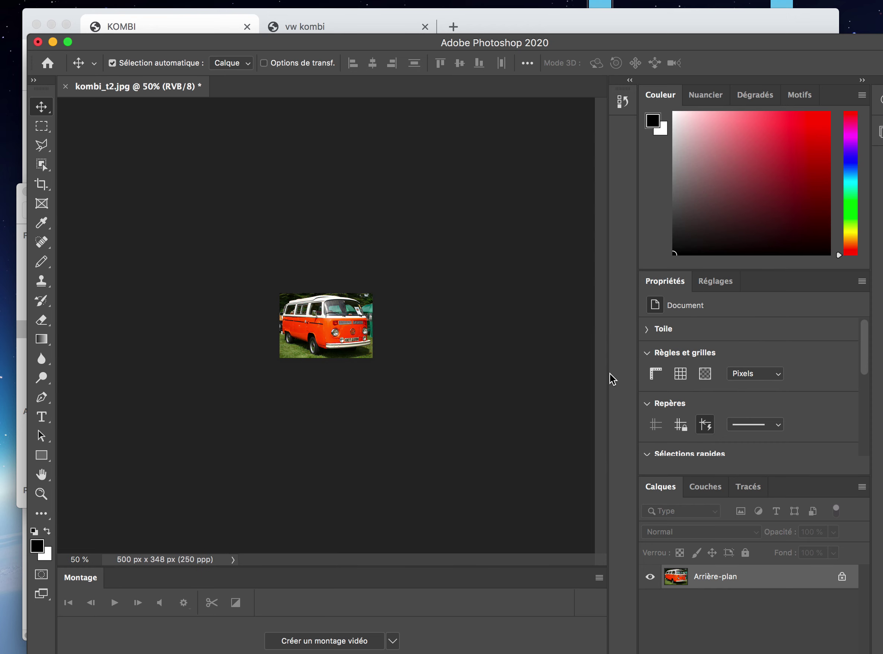
# Open Save for Web for the bus image, fit the export window on screen, and apply the GIF 32 Tramé preset
pyautogui.doubleClick(42, 495)
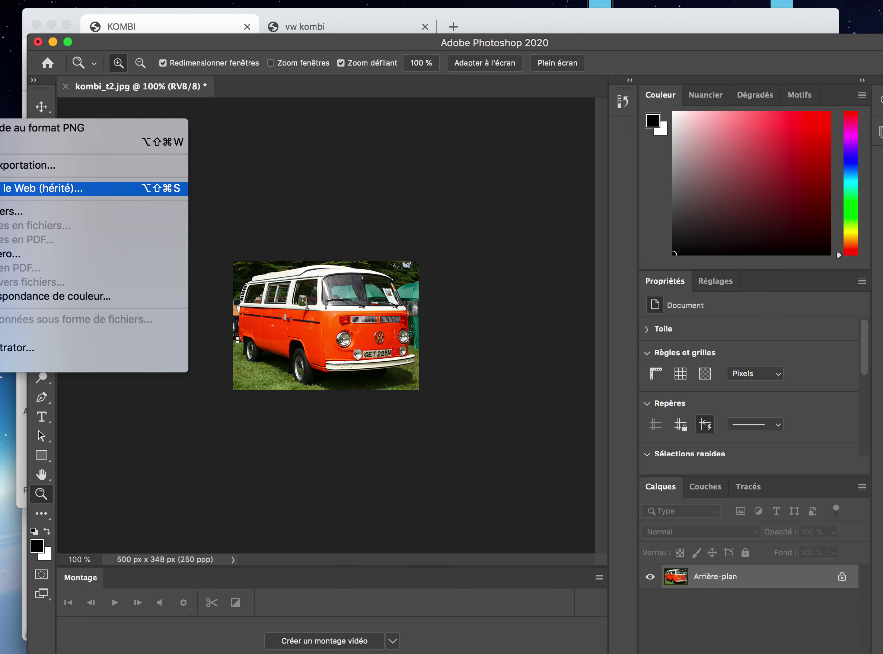
pyautogui.press('Return')
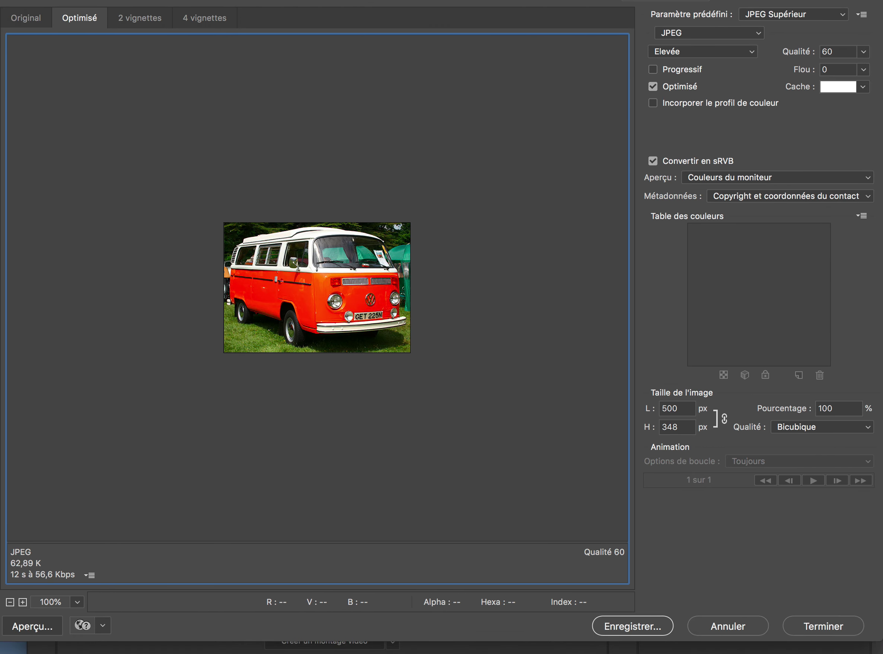
pyautogui.moveTo(878, 638); pyautogui.dragTo(654, 521)
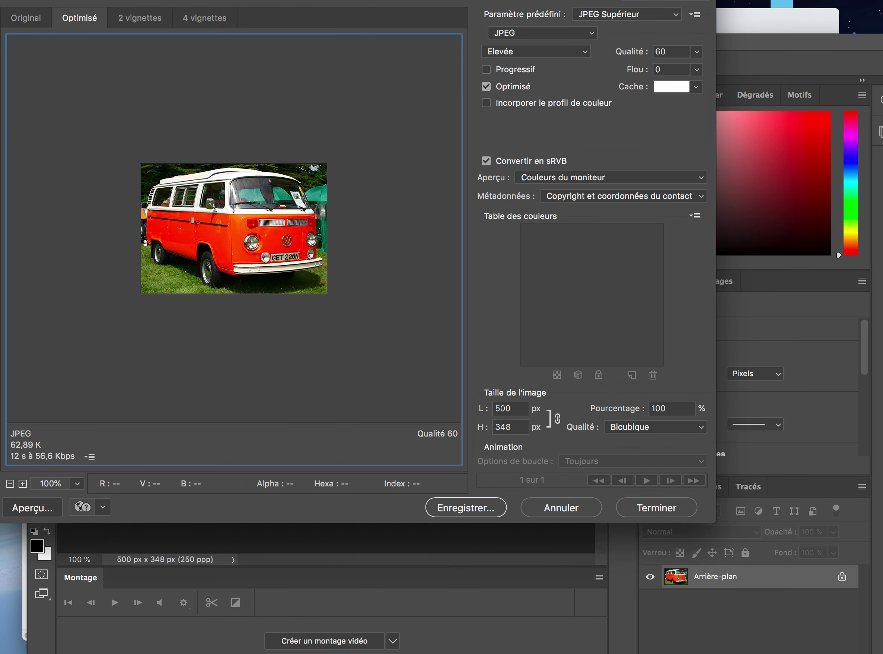
pyautogui.moveTo(228, 0); pyautogui.dragTo(339, 55)
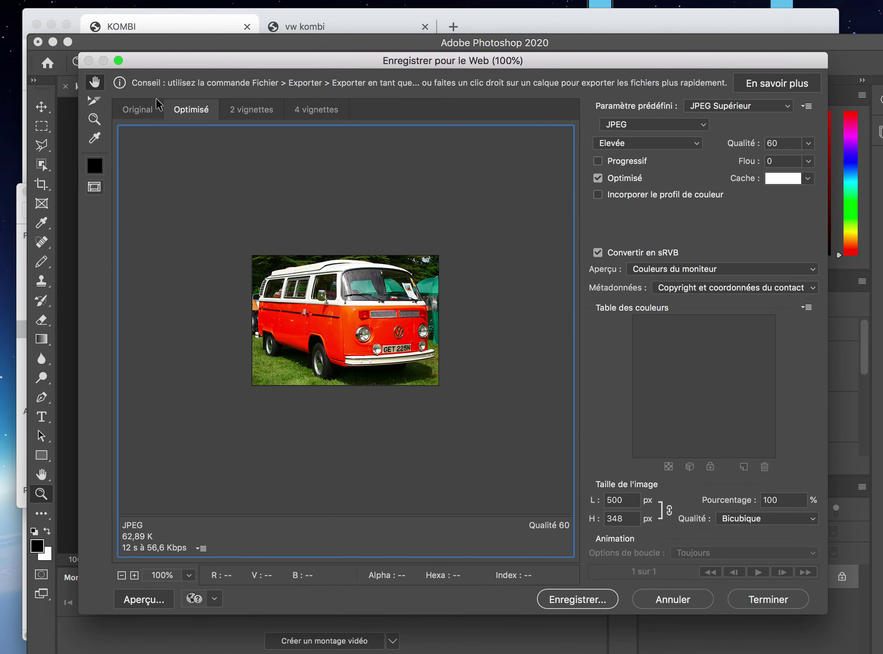
pyautogui.click(134, 575)
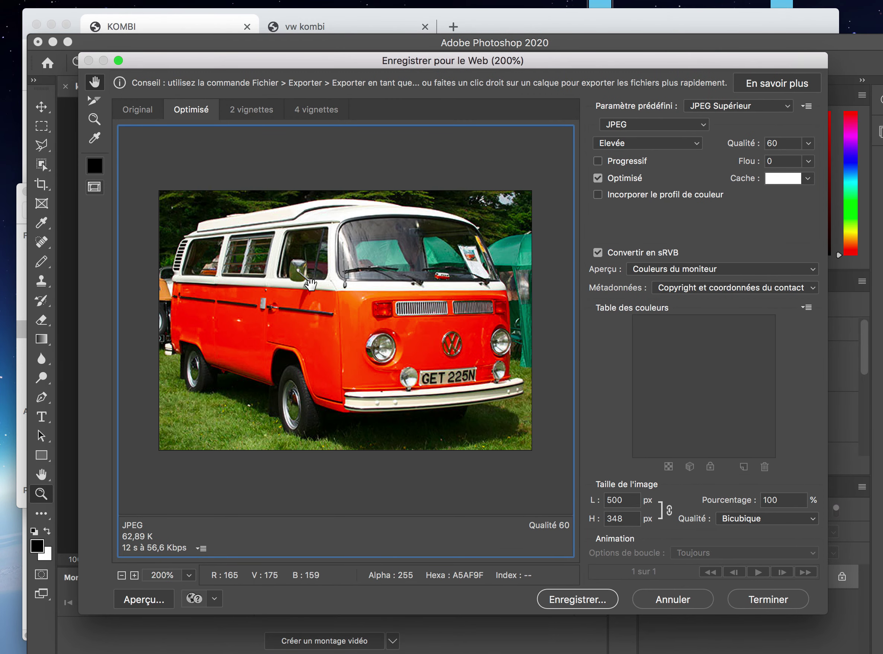
pyautogui.click(727, 107)
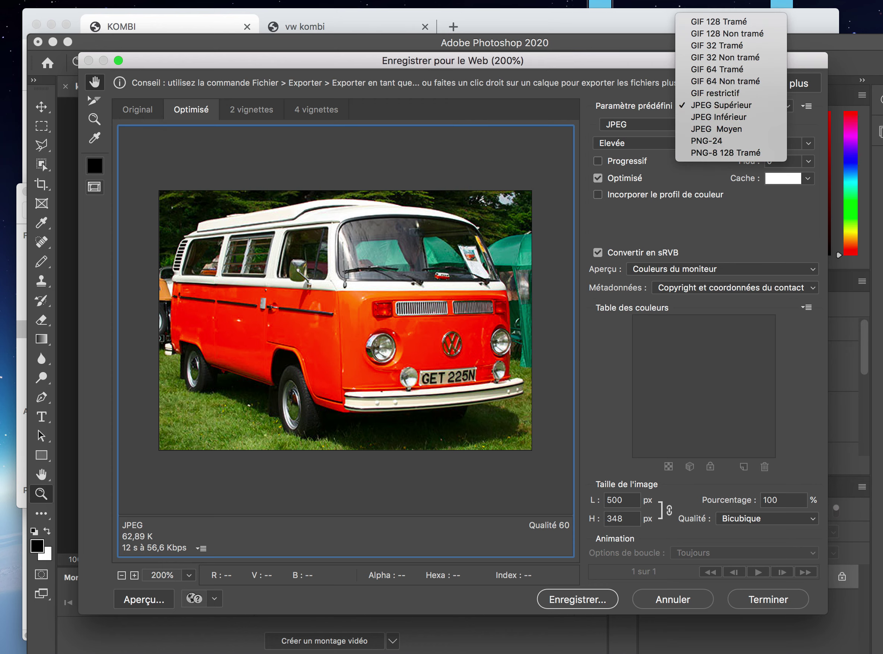
pyautogui.click(727, 46)
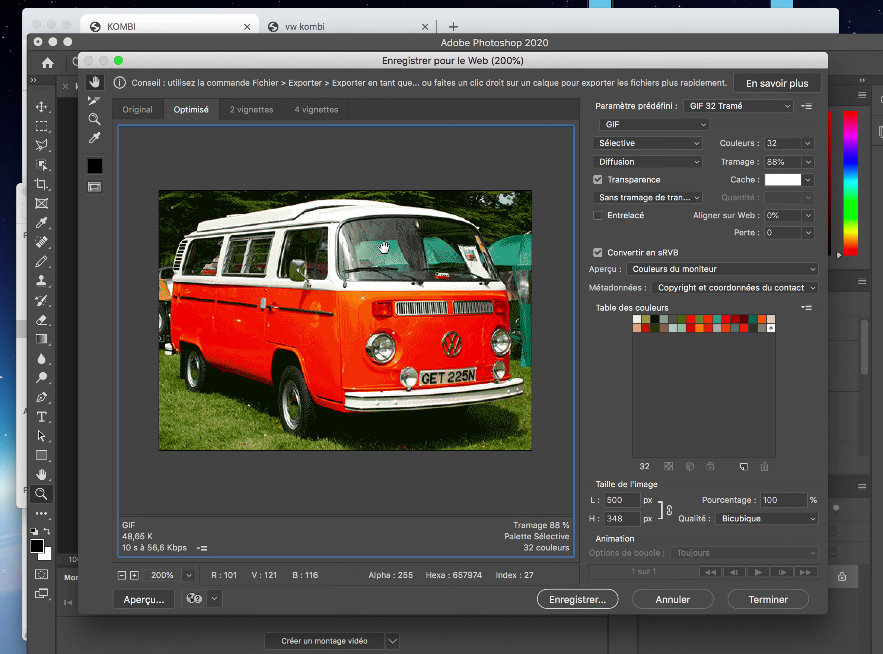
# Reduce the GIF export palette to 4 colours and examine the bus in the enlarged preview
pyautogui.click(134, 575)
pyautogui.moveTo(402, 231); pyautogui.dragTo(379, 275)
pyautogui.click(807, 143)
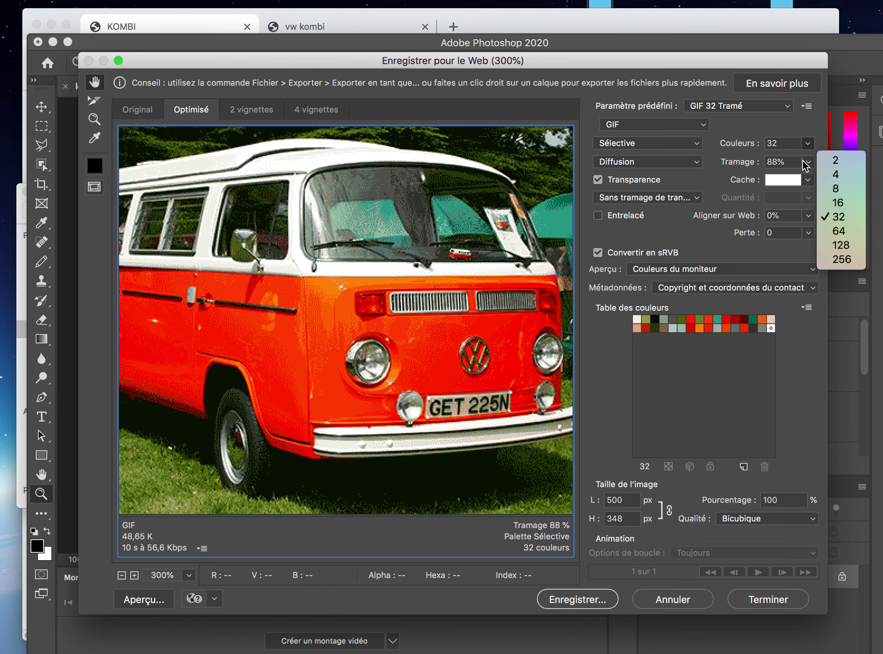
pyautogui.click(827, 174)
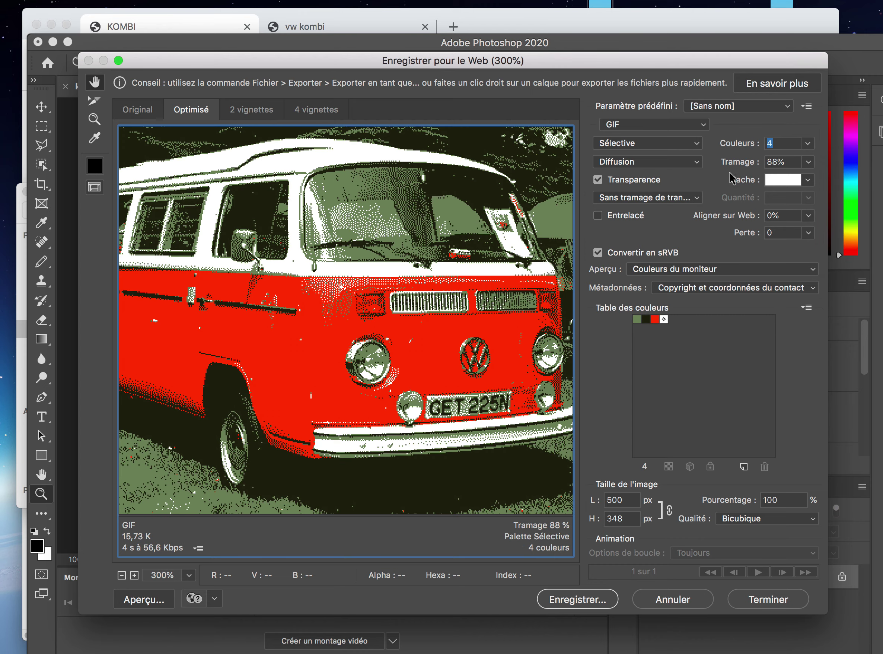
pyautogui.moveTo(229, 361); pyautogui.dragTo(307, 362)
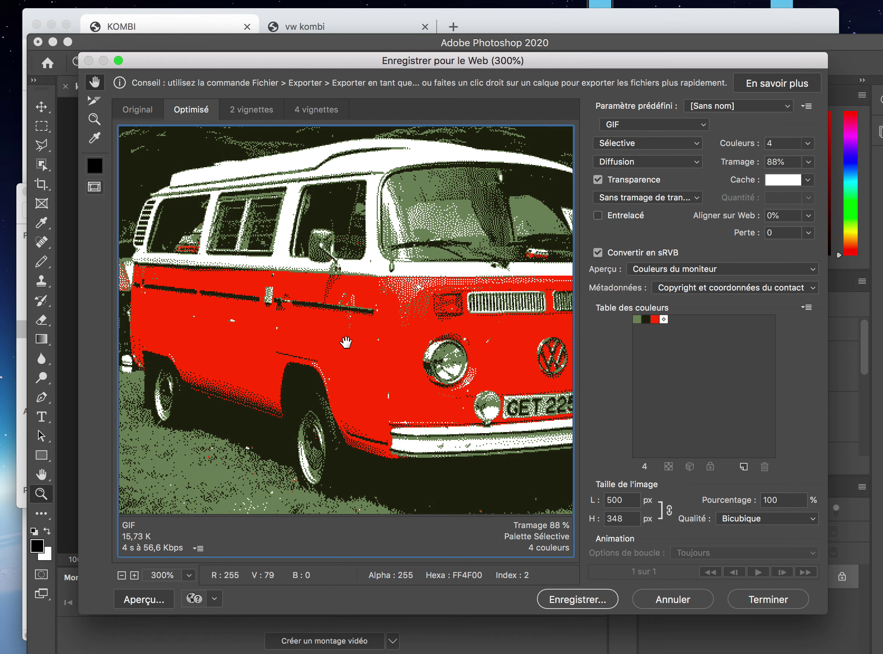
# Map the green swatch in the GIF colour table to transparent and inspect the preview at different magnifications
pyautogui.click(637, 319)
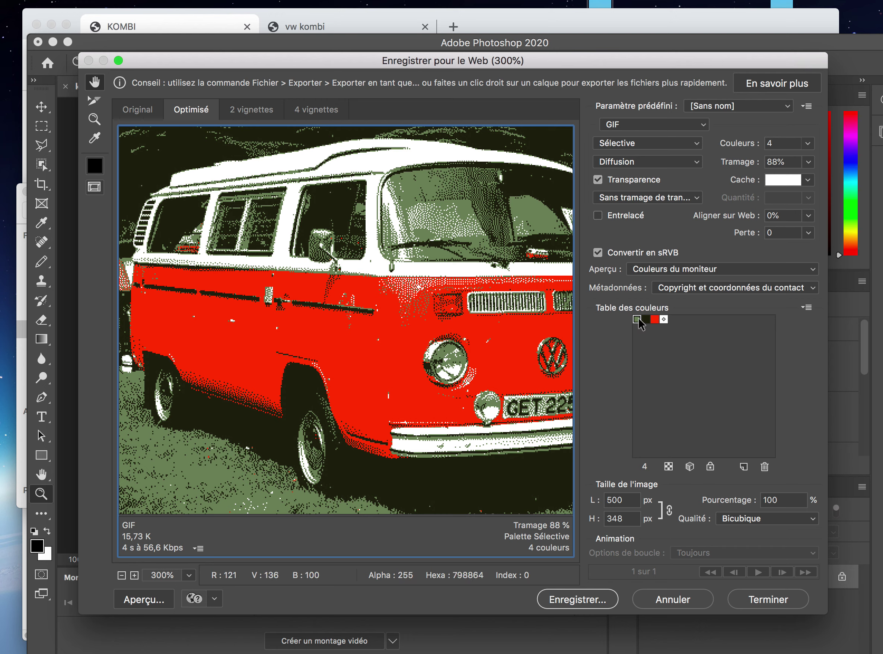
pyautogui.click(669, 466)
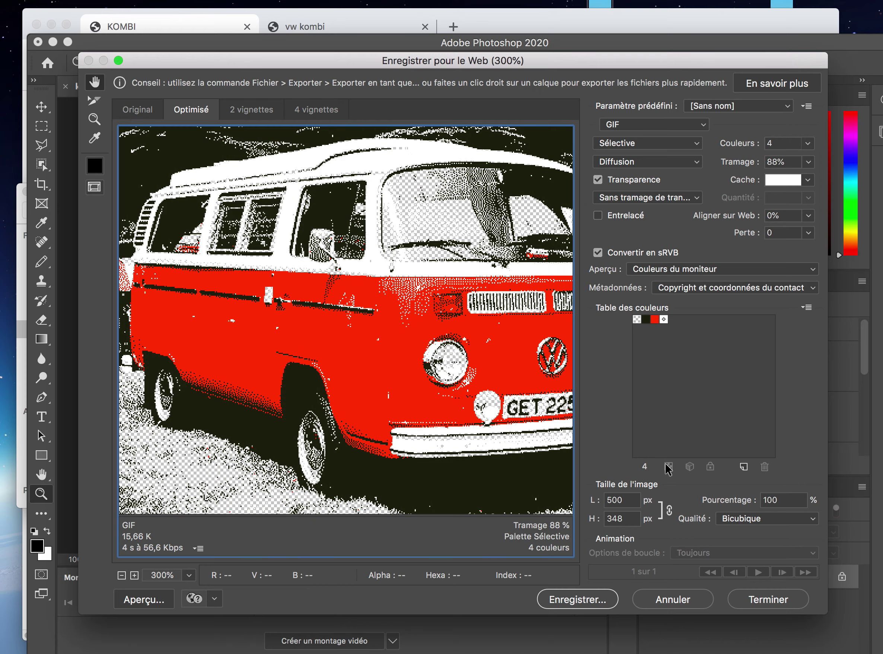
pyautogui.click(134, 574)
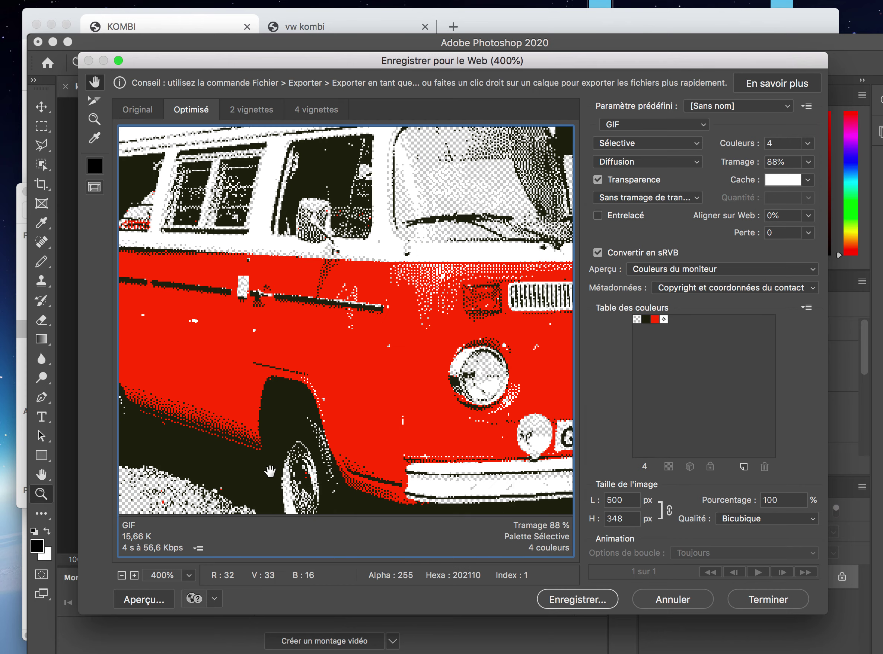
pyautogui.click(121, 575)
pyautogui.click(122, 574)
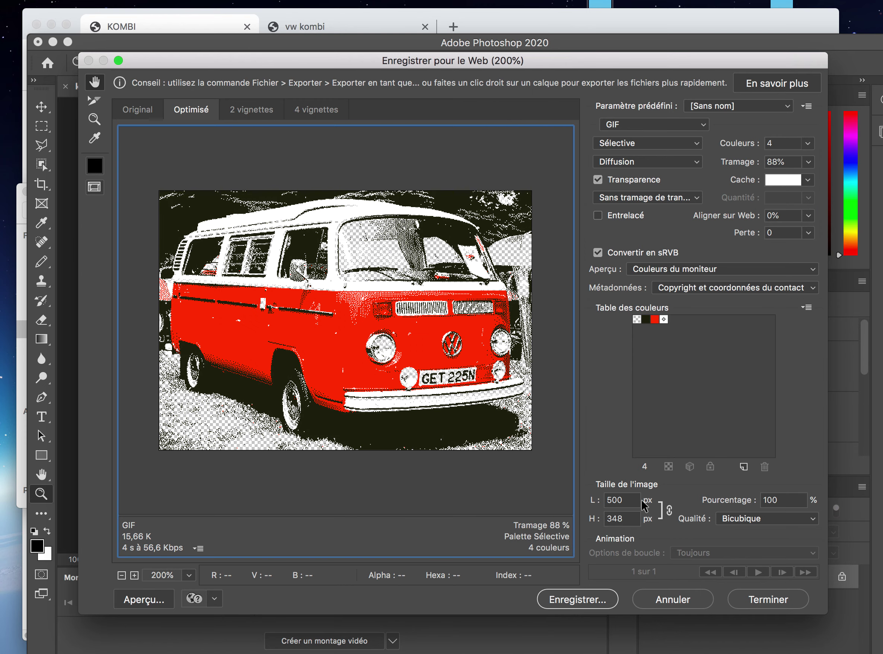
# Export the optimized bus image as kombi_t2.gif into the images folder
pyautogui.click(608, 497)
pyautogui.click(593, 598)
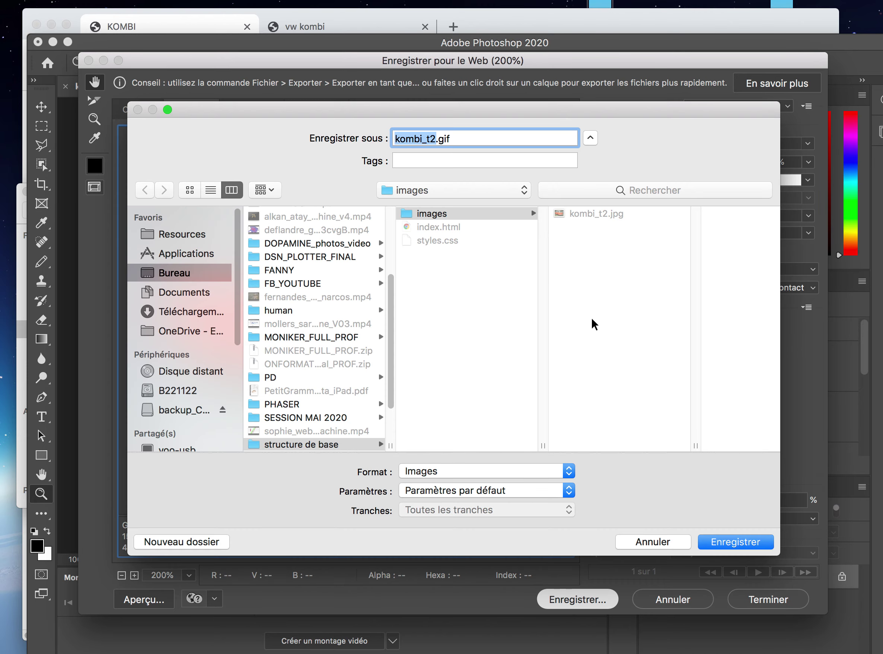
pyautogui.click(726, 538)
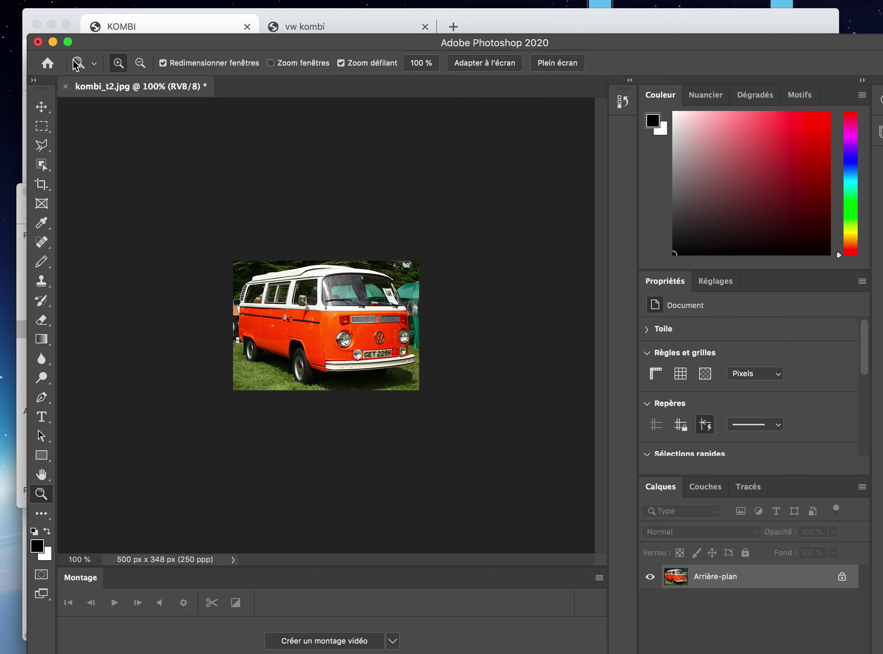
# Minimize Photoshop and check the details of kombi_t2.gif in the images folder in Finder
pyautogui.click(53, 42)
pyautogui.click(487, 244)
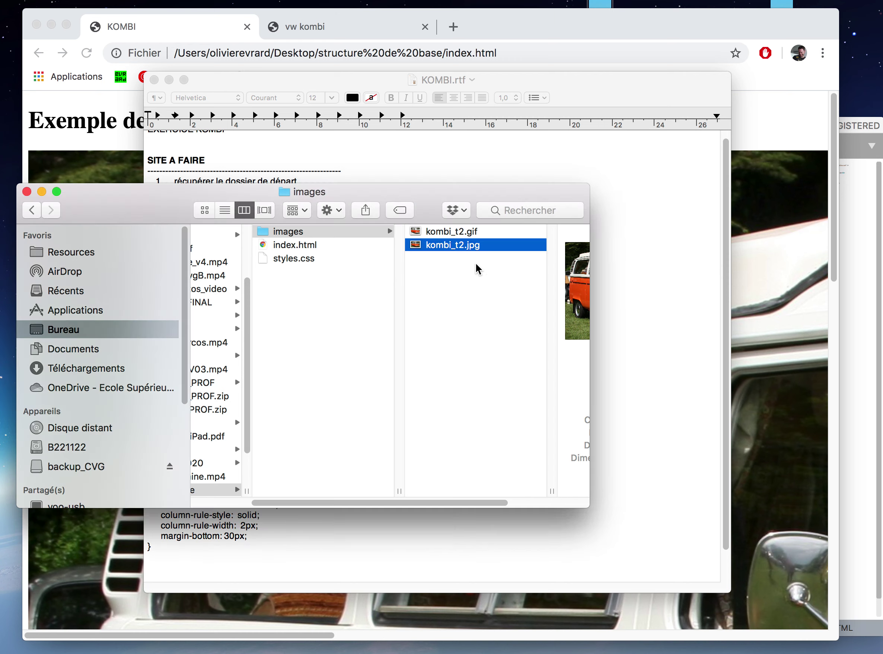
pyautogui.click(469, 231)
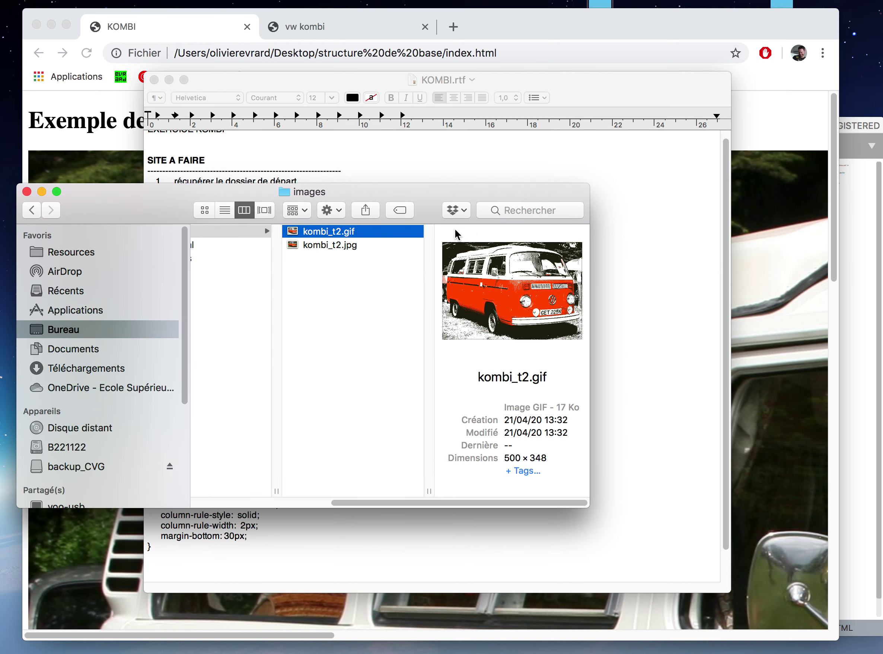
# Switch to Sublime Text, change the image source in index.html to images/kombi_t2.gif, and save the file
pyautogui.press('super+Tab')
pyautogui.press('super+Tab')
pyautogui.press('super+Tab')
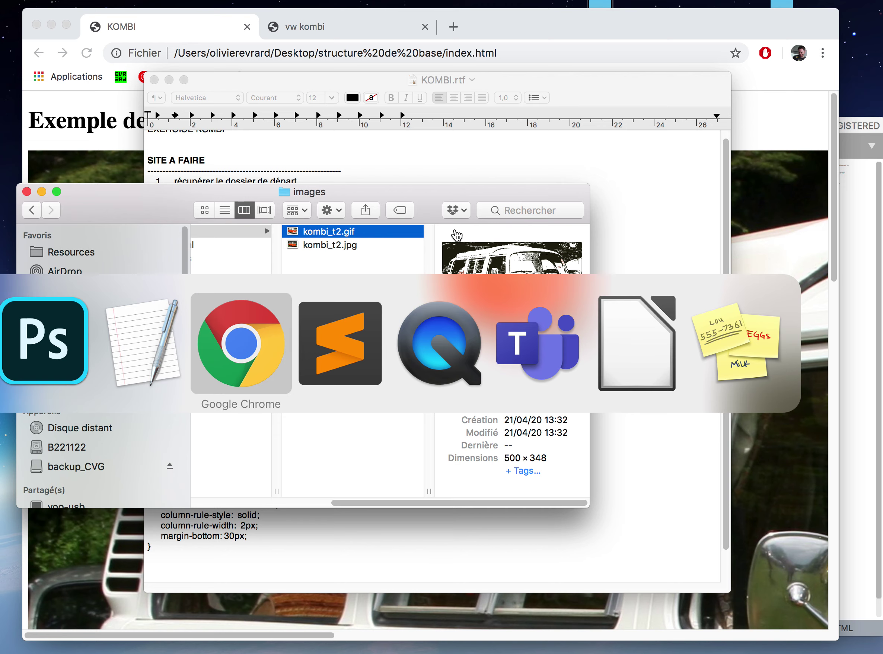
pyautogui.press('super+Tab')
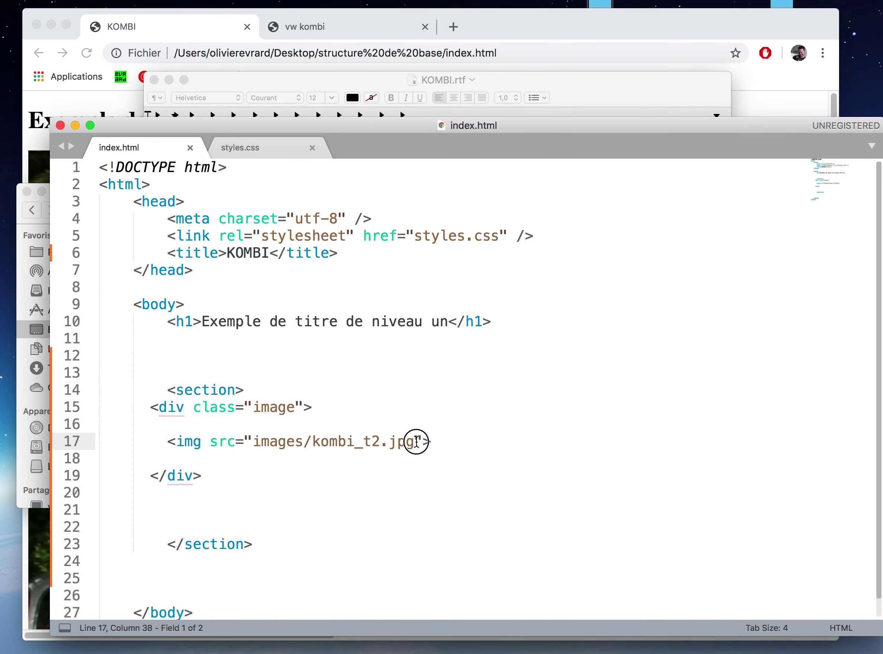
pyautogui.moveTo(413, 441); pyautogui.dragTo(312, 446)
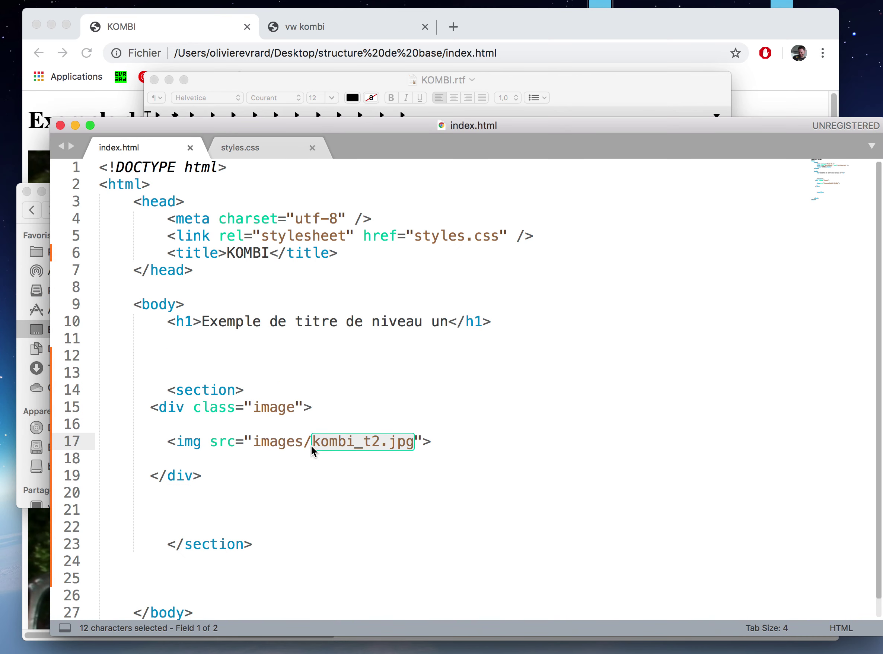
pyautogui.write('kombi_t2.gif')
pyautogui.press('super+s')
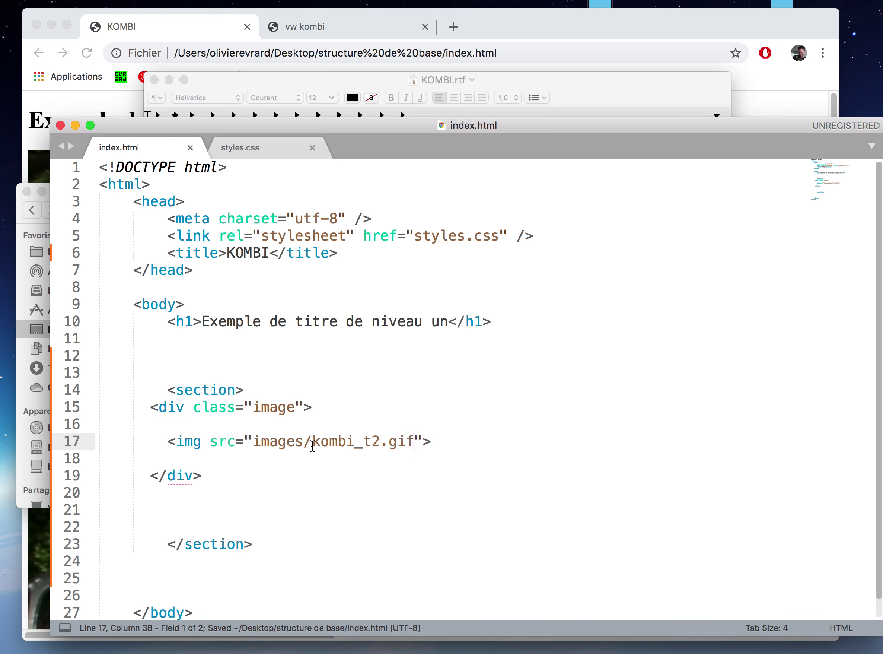
# Switch to Chrome and reload the KOMBI page to check the GIF image
pyautogui.press('super+Tab')
pyautogui.press('super+Tab')
pyautogui.press('super+Tab')
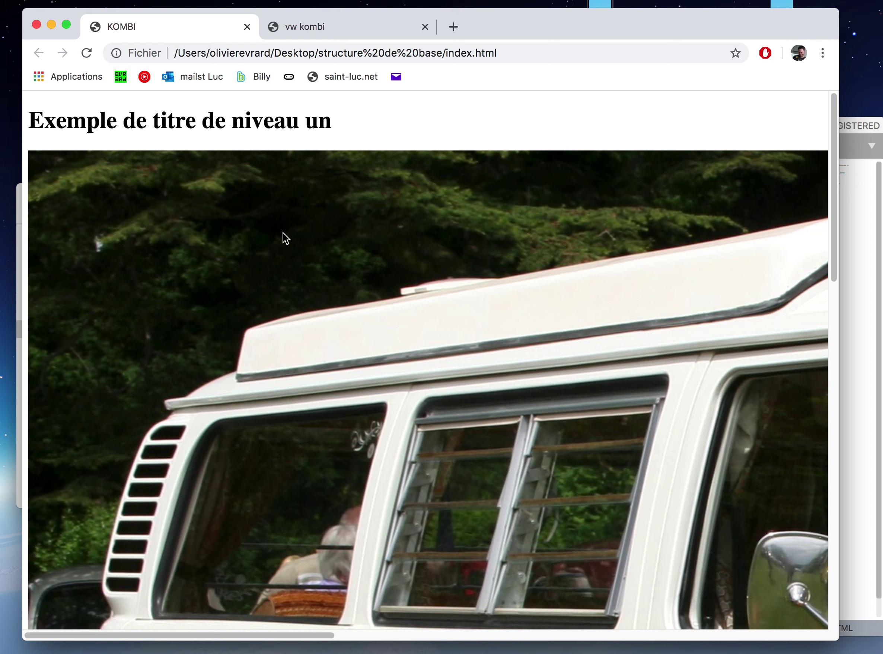
pyautogui.click(87, 54)
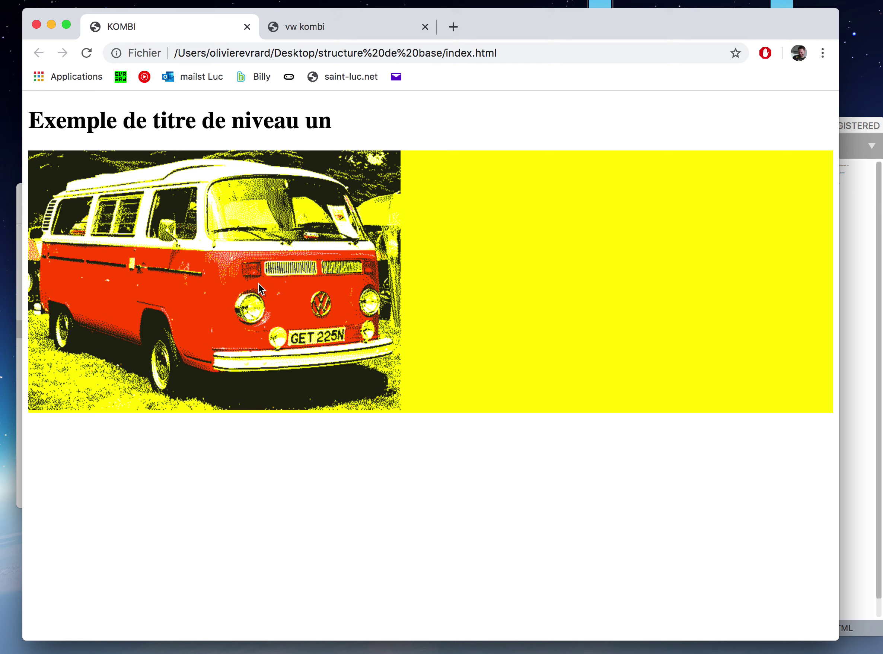
# Narrow the Chrome window to about two thirds of the screen width and reposition it over the code editor
pyautogui.click(567, 290)
pyautogui.moveTo(835, 485); pyautogui.dragTo(609, 459)
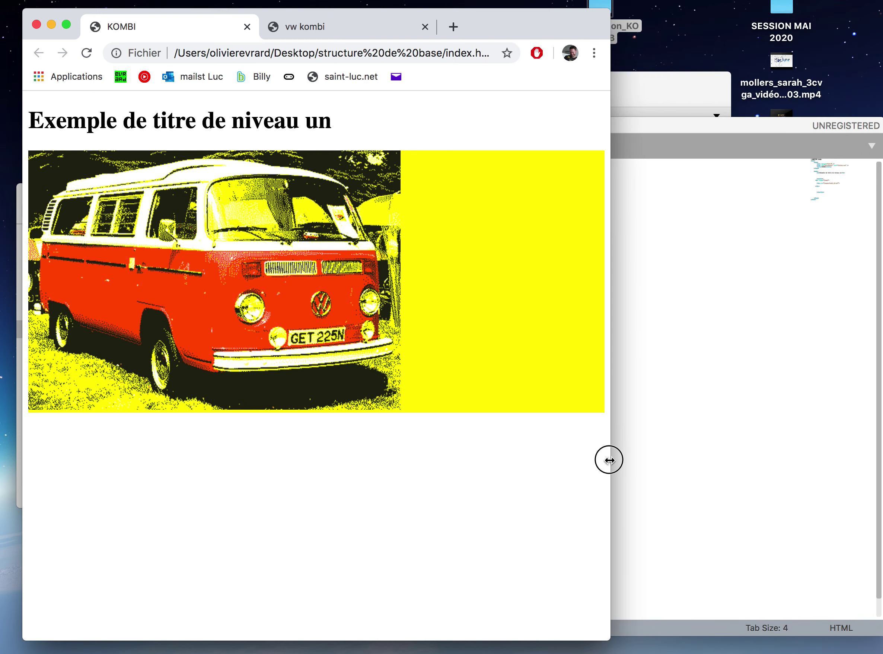
pyautogui.moveTo(540, 32); pyautogui.dragTo(682, 63)
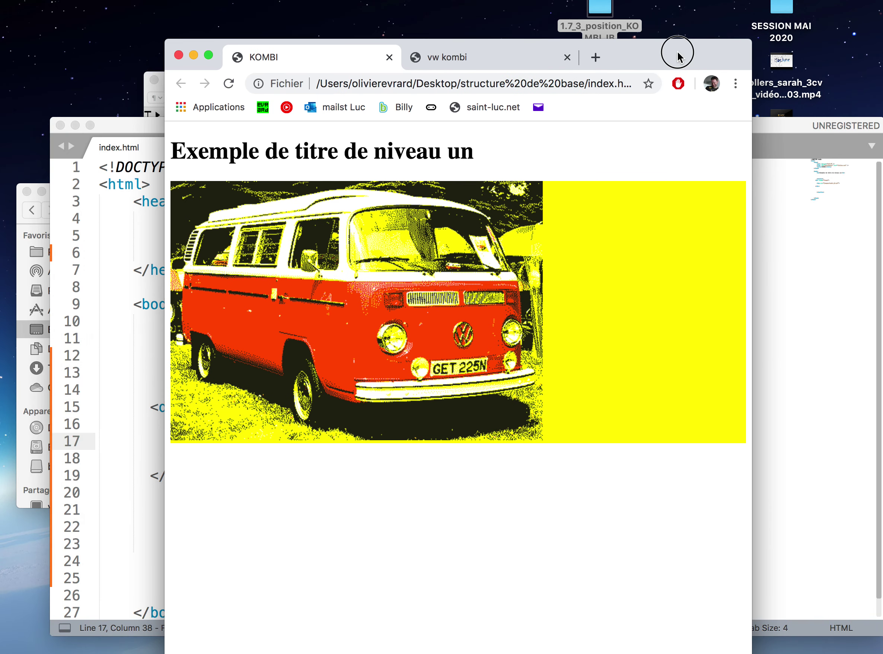
# Switch to Sublime Text and compare the div with class image in index.html with the .image rule in styles.css
pyautogui.click(777, 225)
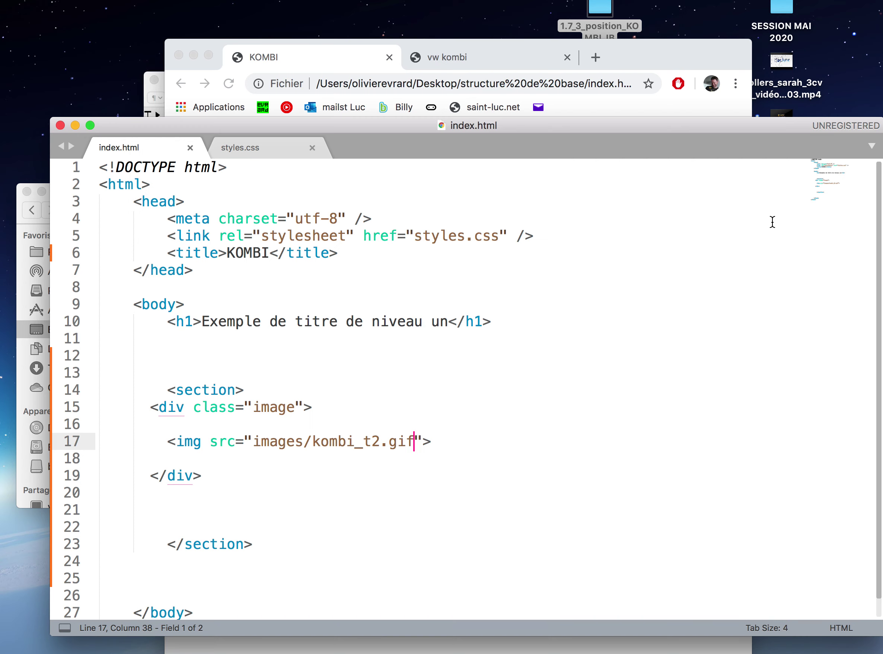
pyautogui.click(252, 149)
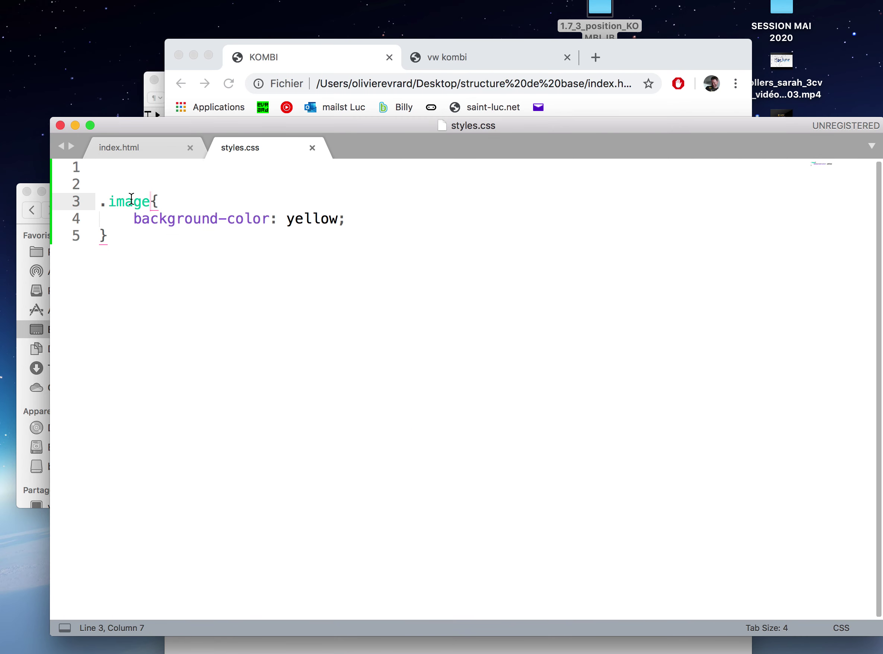
pyautogui.click(144, 146)
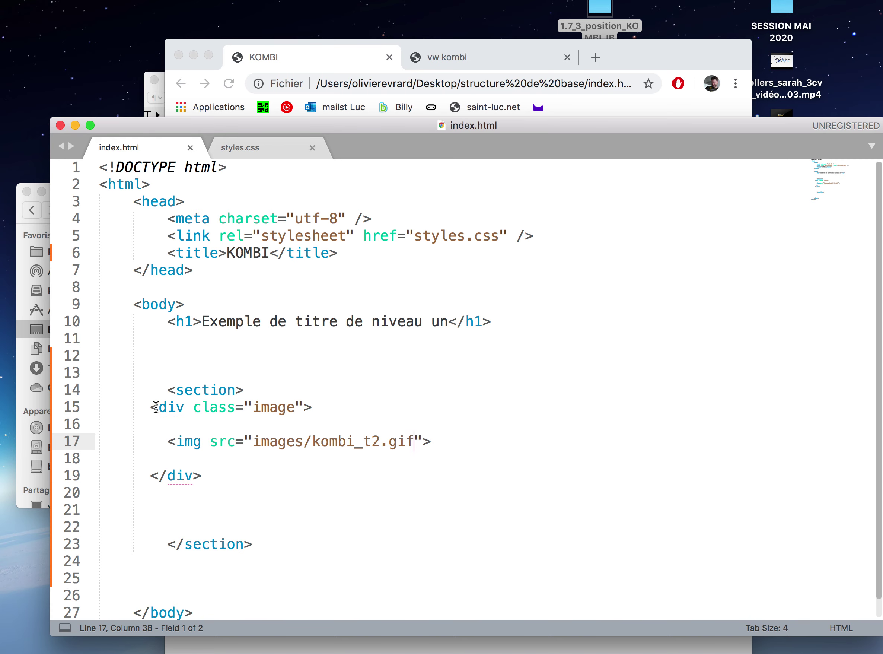
pyautogui.moveTo(158, 406); pyautogui.dragTo(365, 406)
pyautogui.click(249, 153)
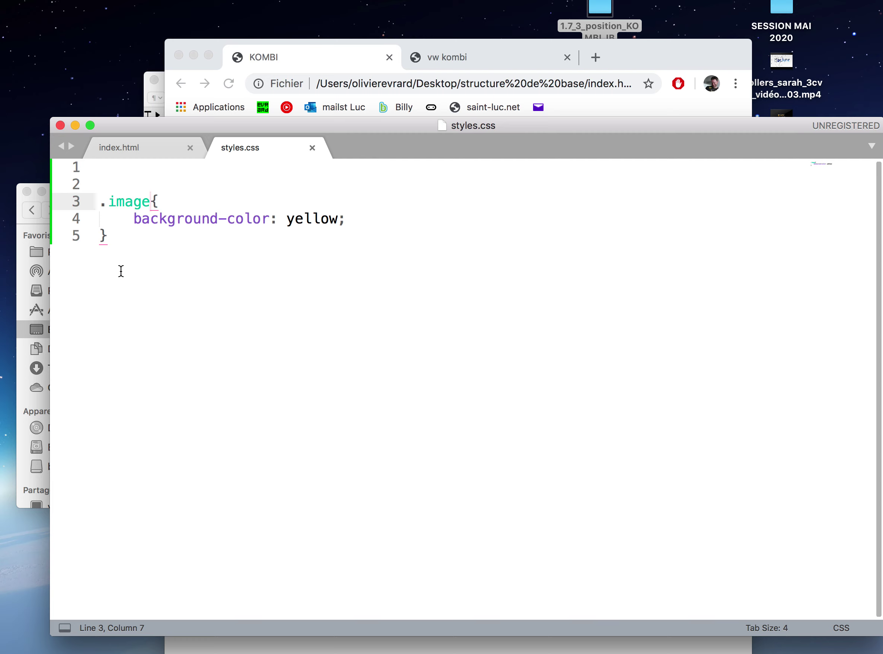
# Try prefixing the .image selector in styles.css with div, and remove the prefix again
pyautogui.tripleClick(99, 201)
pyautogui.click(98, 200)
pyautogui.write('div')
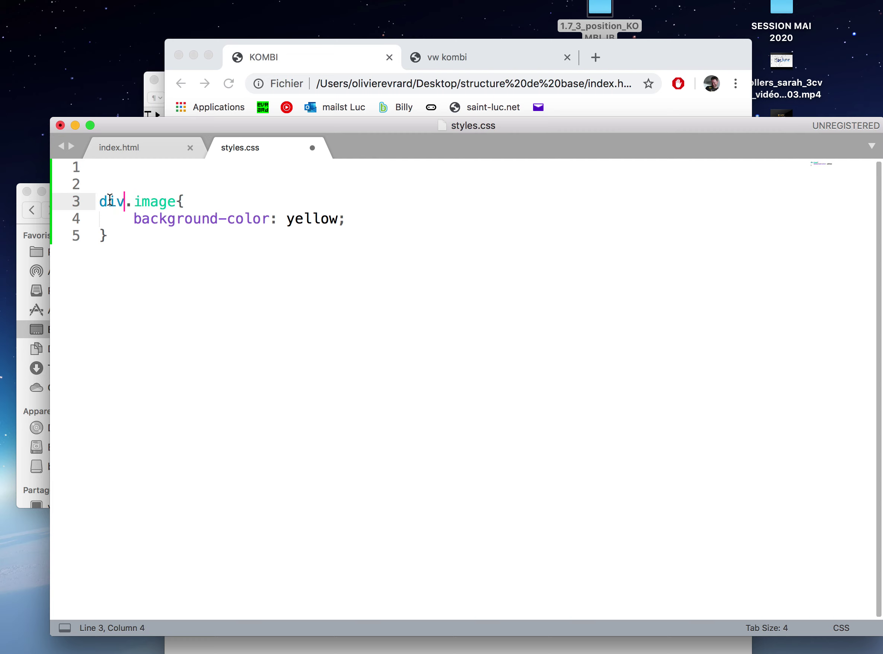
pyautogui.press('BackSpace')
pyautogui.press('BackSpace')
pyautogui.press('BackSpace')
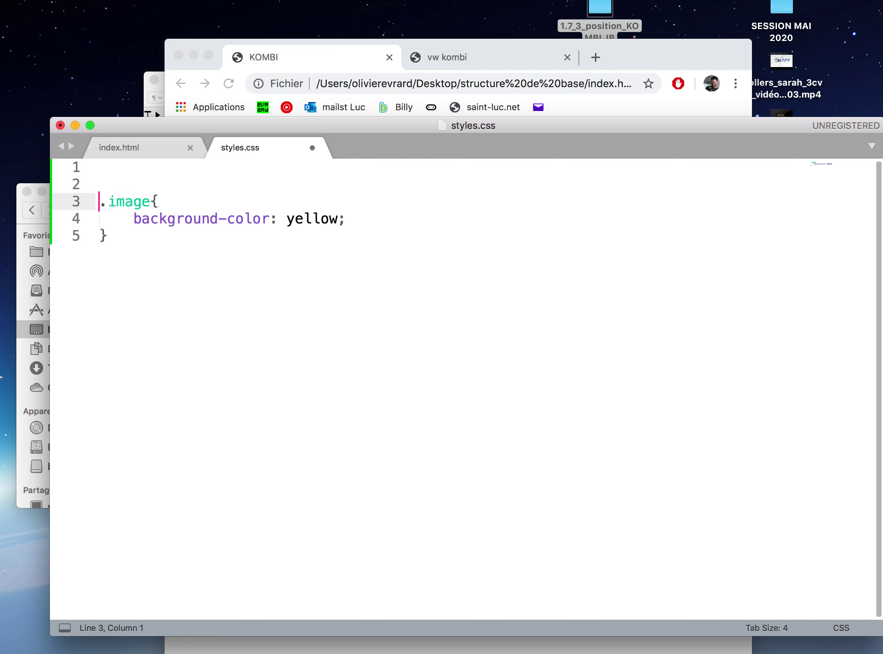
pyautogui.press('Down')
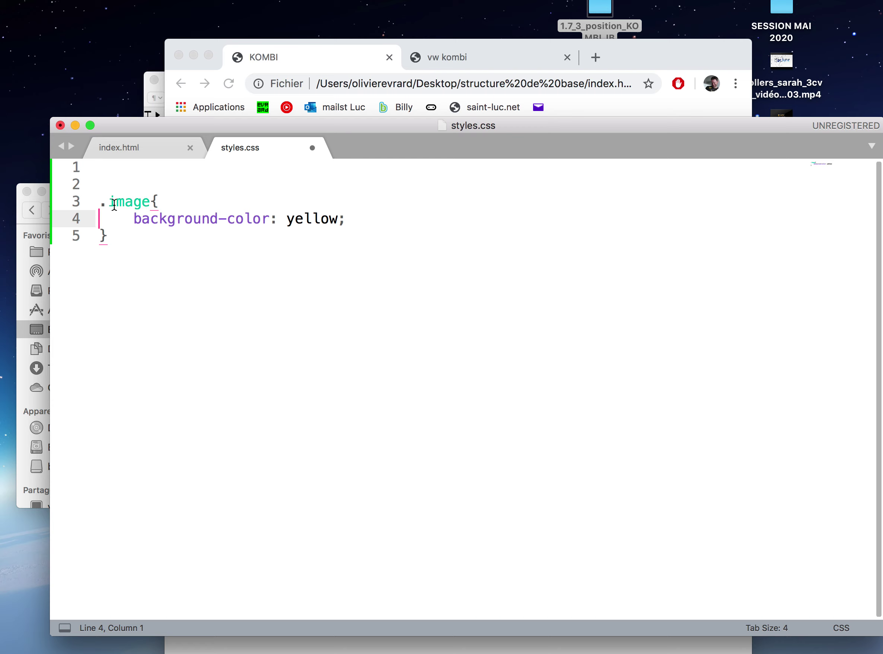
pyautogui.moveTo(107, 203); pyautogui.dragTo(98, 202)
pyautogui.click(165, 240)
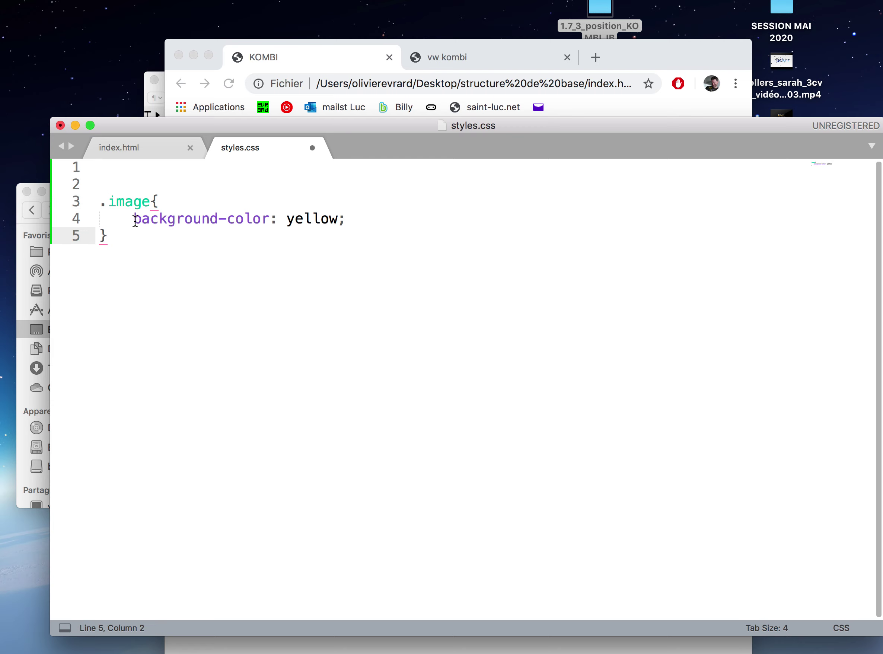
# Set the .image background color to pink, save styles.css, and reload the KOMBI page in Chrome
pyautogui.doubleClick(319, 221)
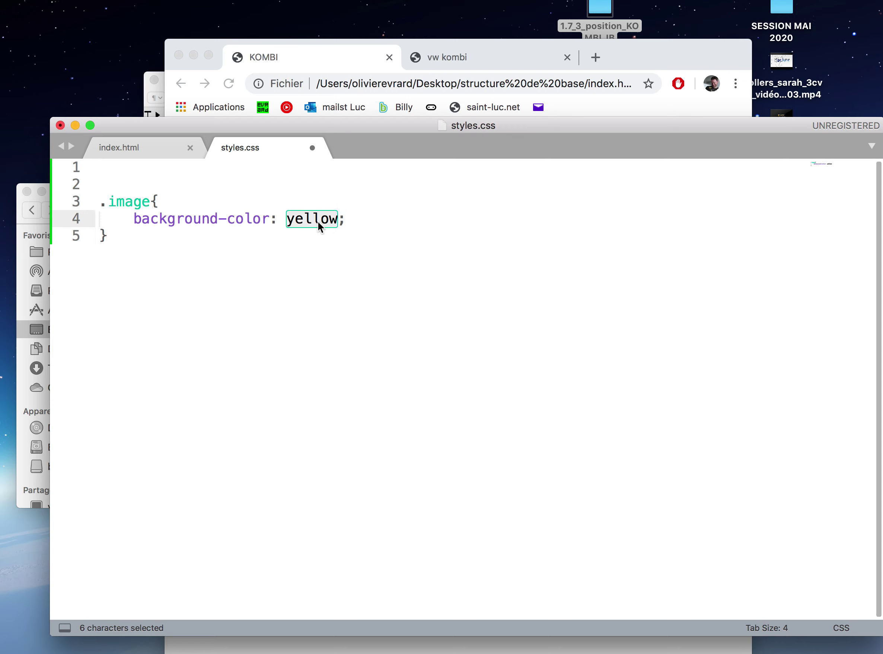
pyautogui.write('pink')
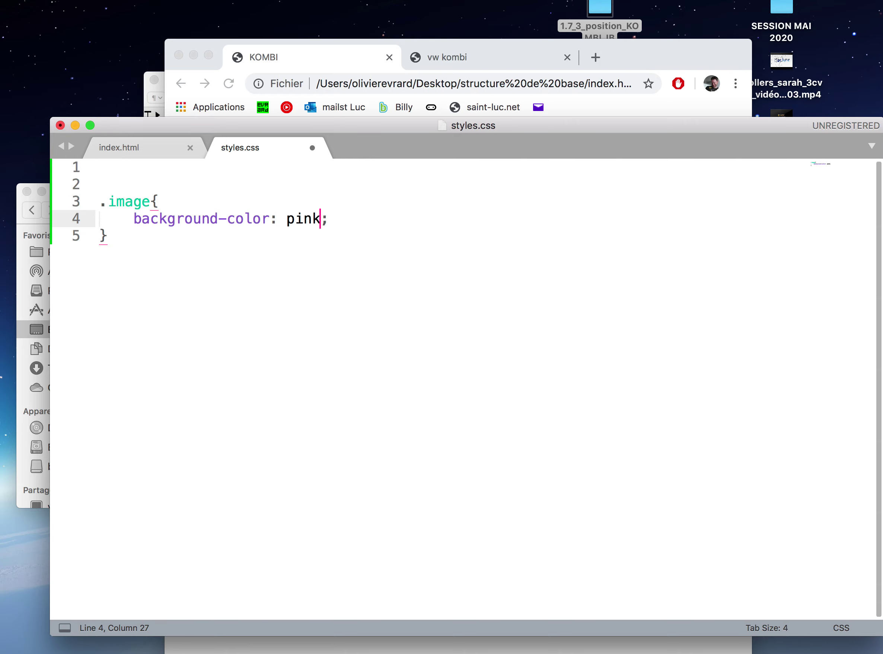
pyautogui.press('super+s')
pyautogui.press('super+Tab')
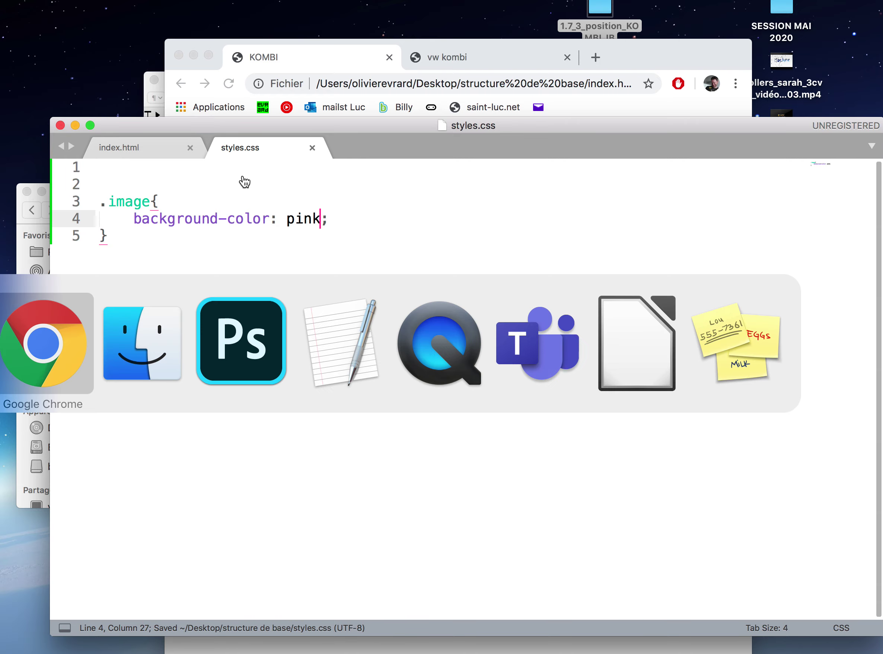
pyautogui.press('super+r')
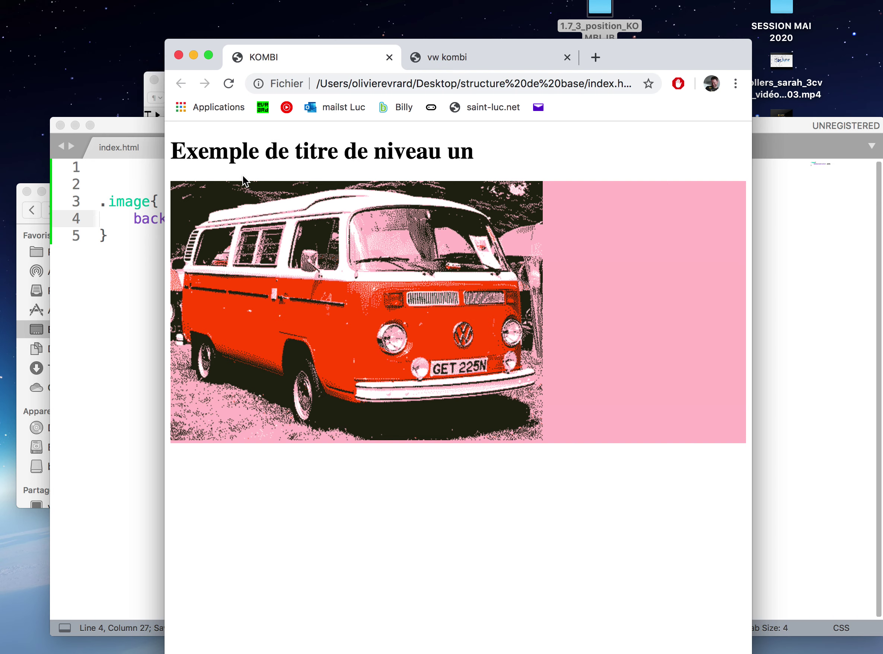